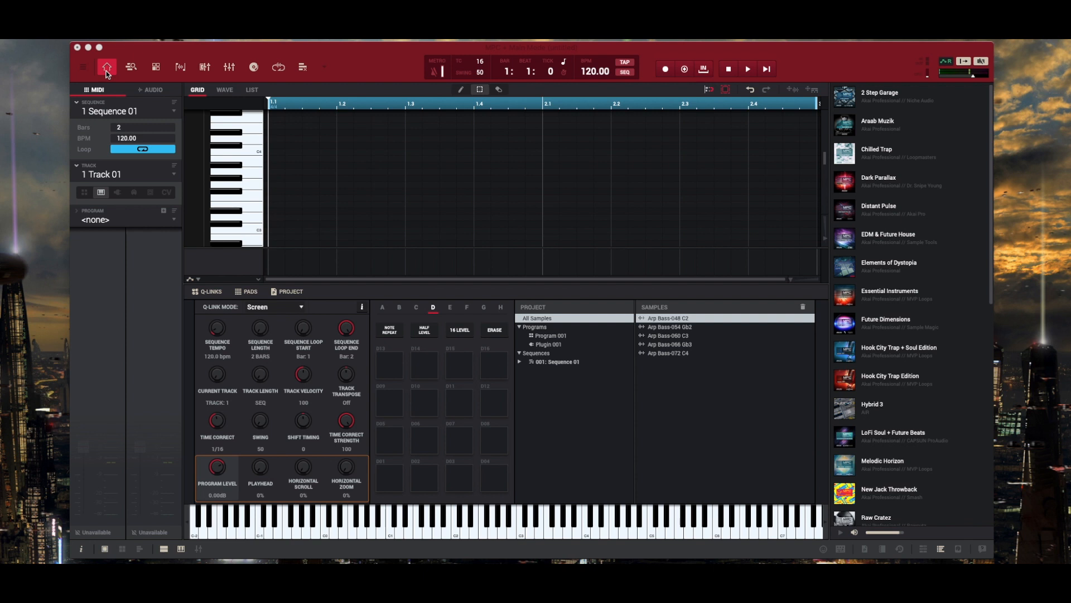
- Set Track 01 to a plugin program using ARP ODYSSEY and open the instrument's window, moving it clear of the sample browser
left_click(117, 193)
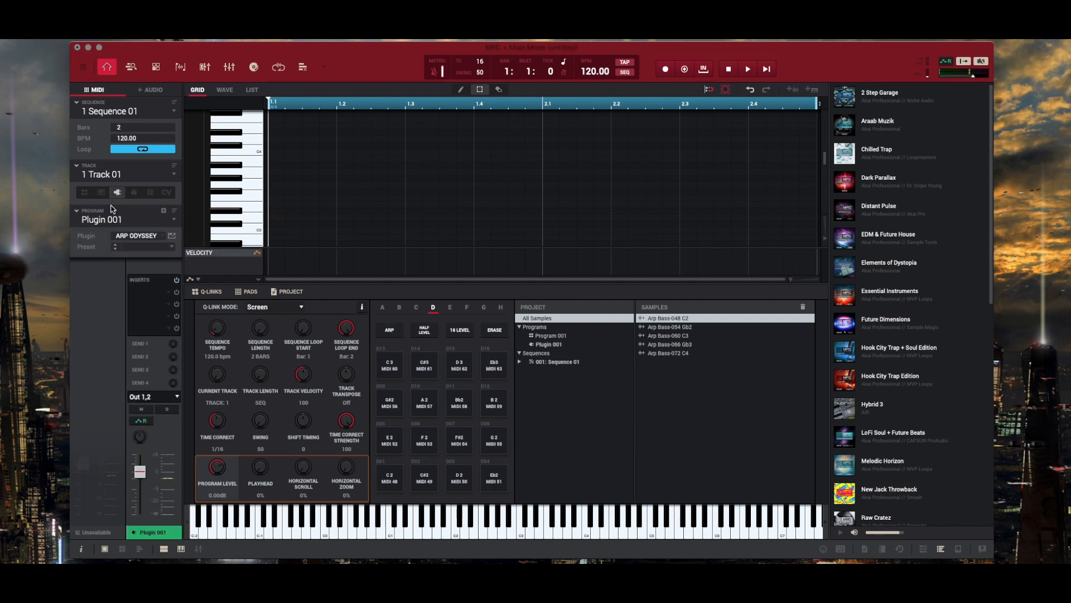
left_click(152, 239)
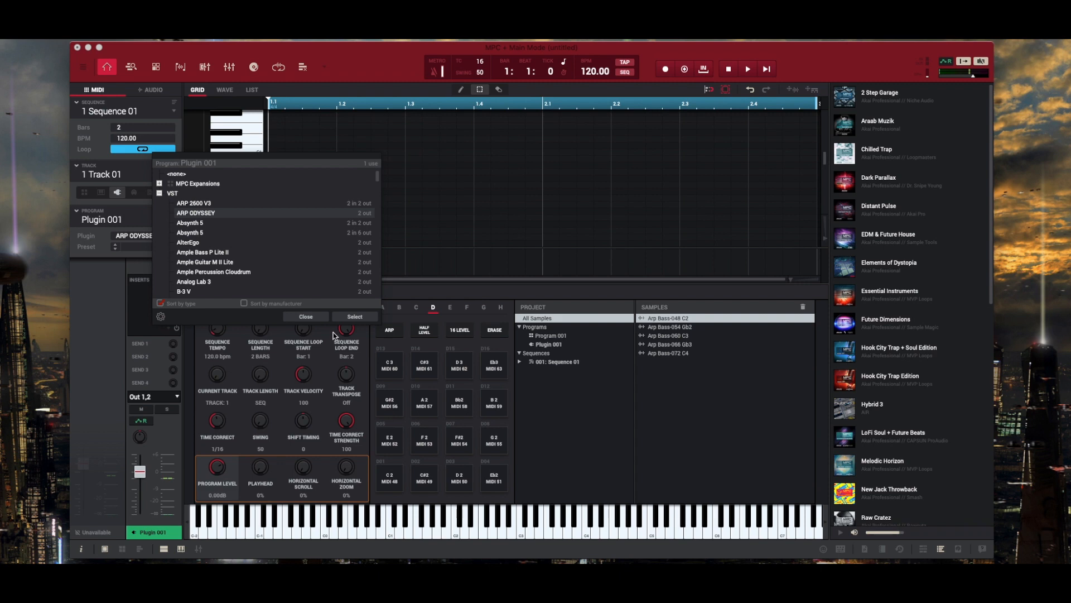
left_click(355, 317)
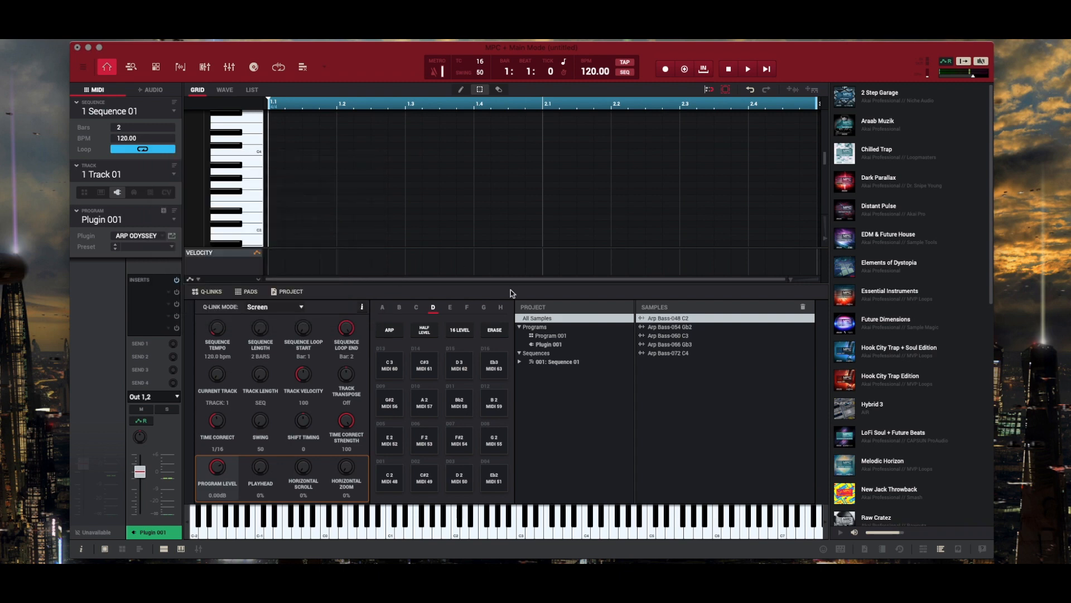
left_click(172, 237)
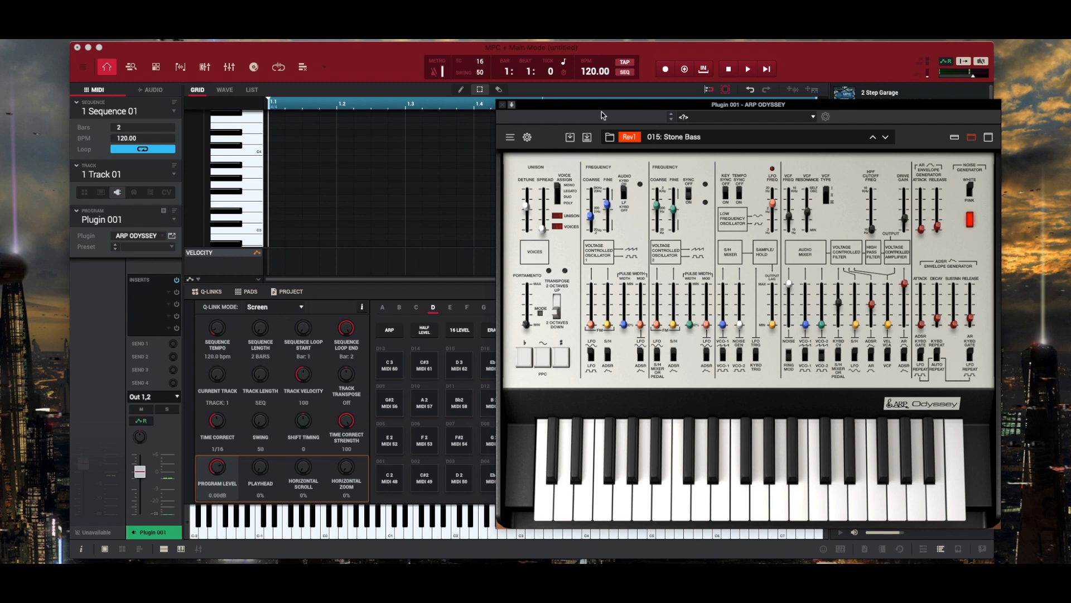
left_click_drag(614, 110, 442, 89)
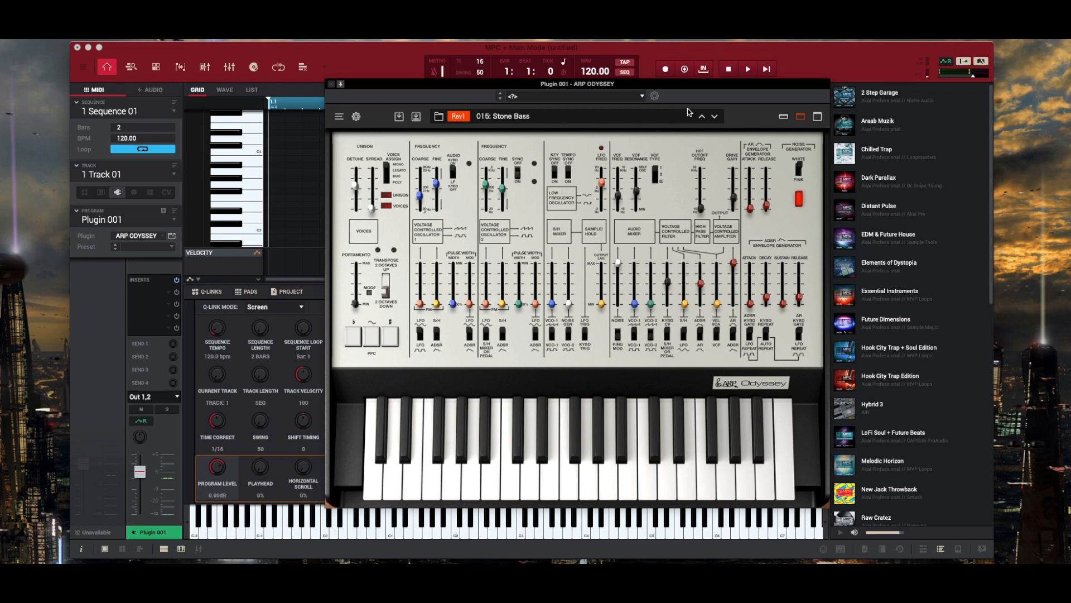
- Load the program 017: Acid Line from ARP ODYSSEY's Rev1 bank and close the instrument's window
left_click(589, 118)
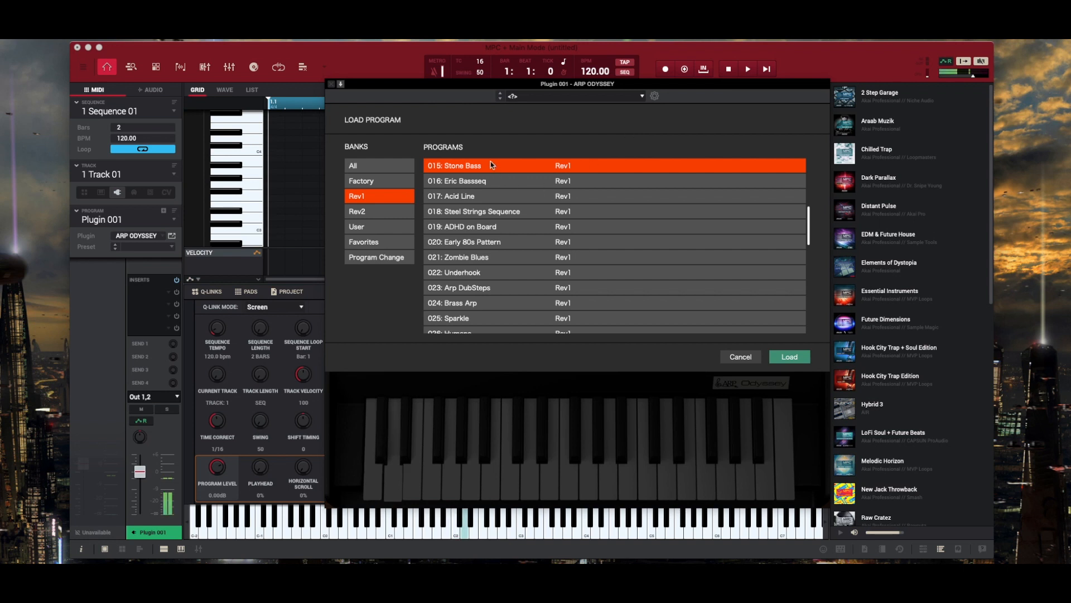
left_click(485, 180)
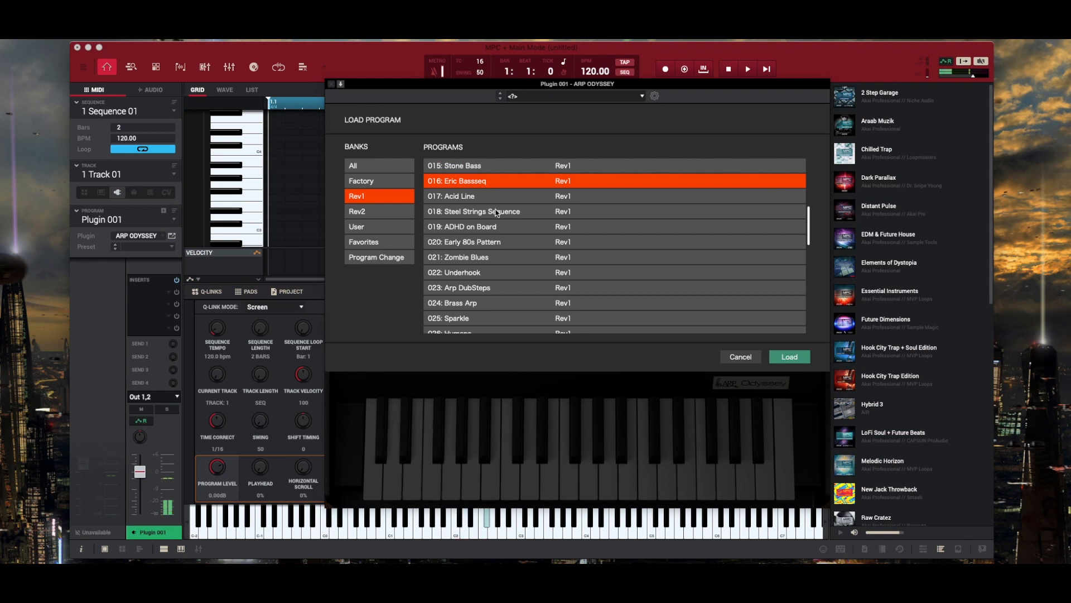
left_click(491, 196)
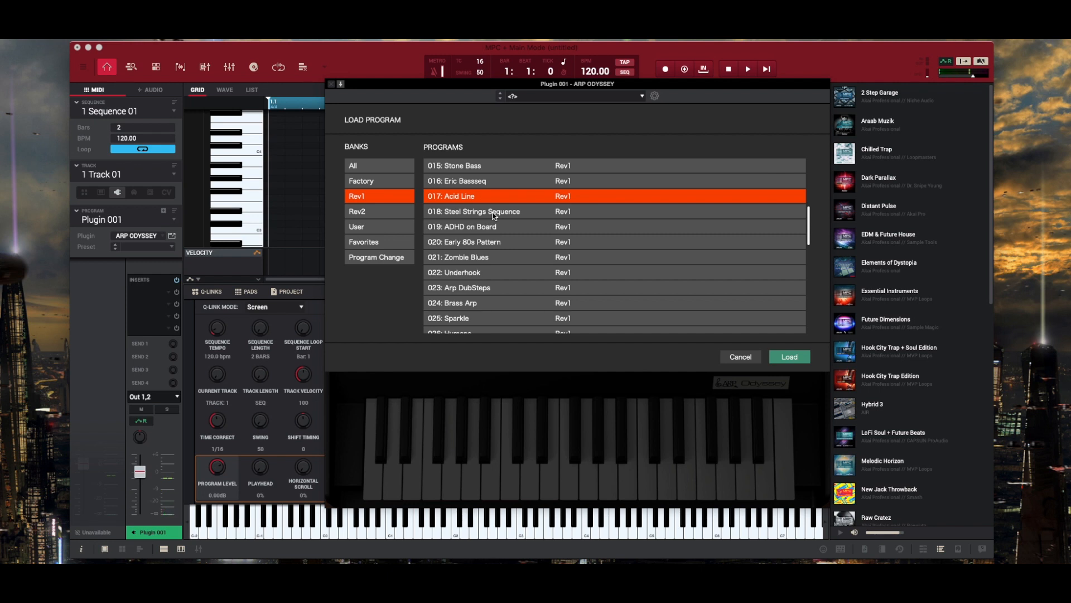
left_click(790, 357)
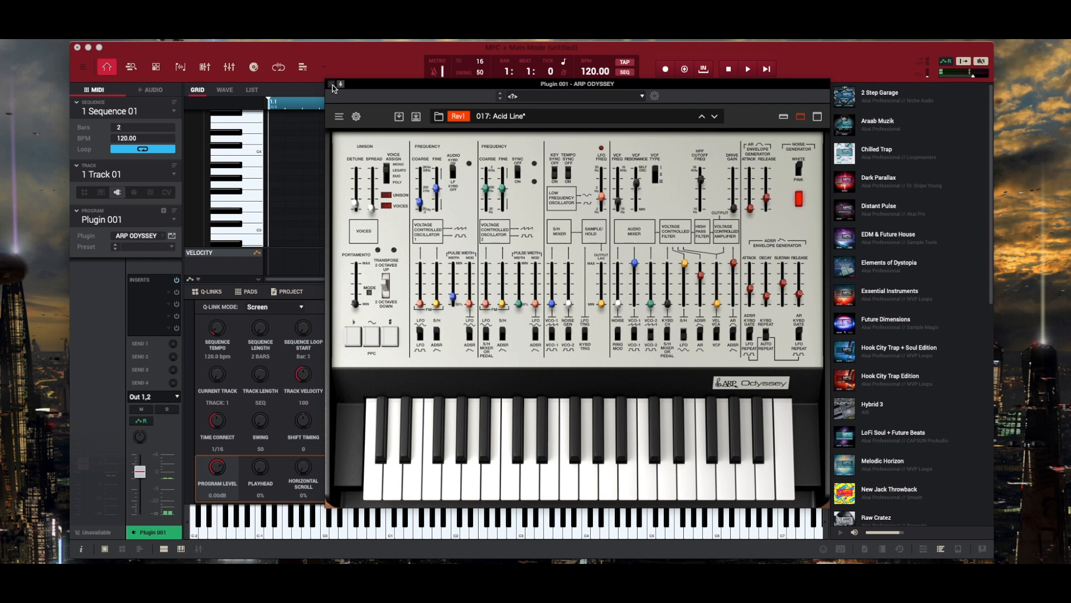
left_click(332, 85)
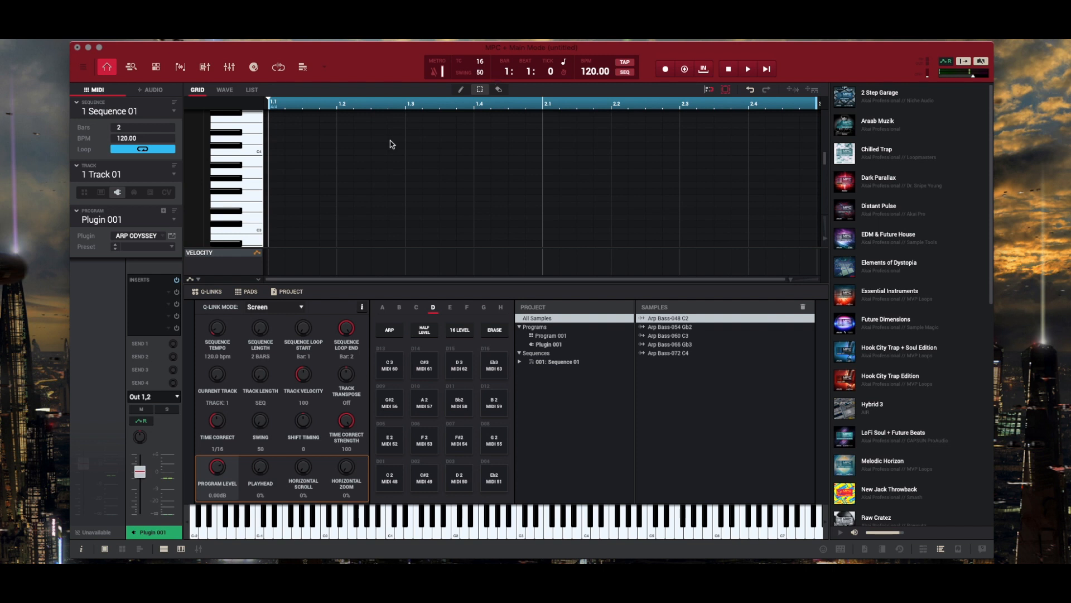
- Open the Auto Sampler for Plugin 001 and set the note length to 4.0 (4000 ms)
key("super+7")
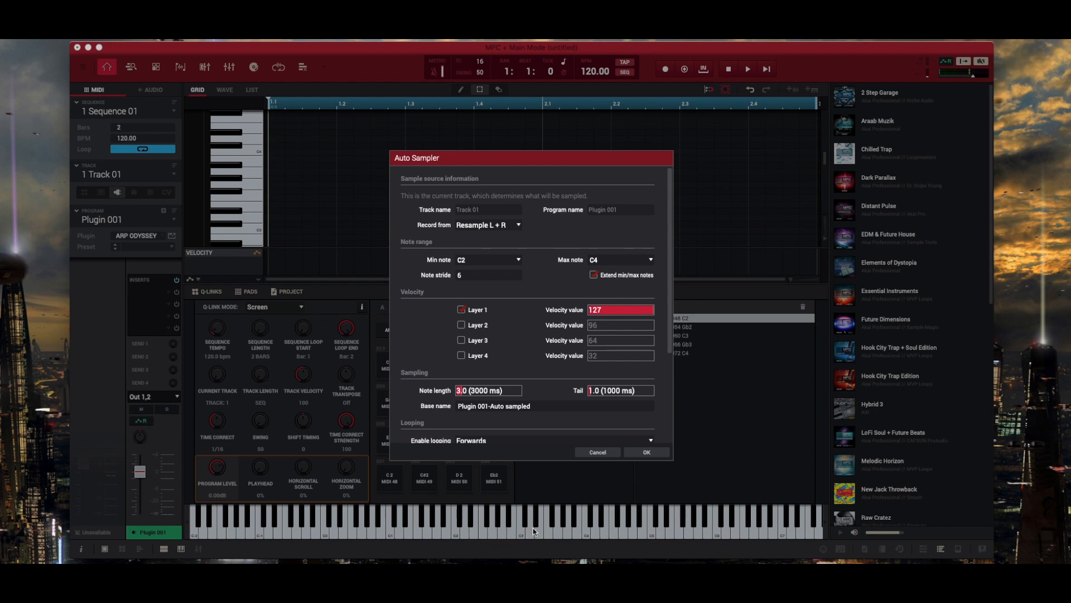
scroll(552, 385, "down", 5)
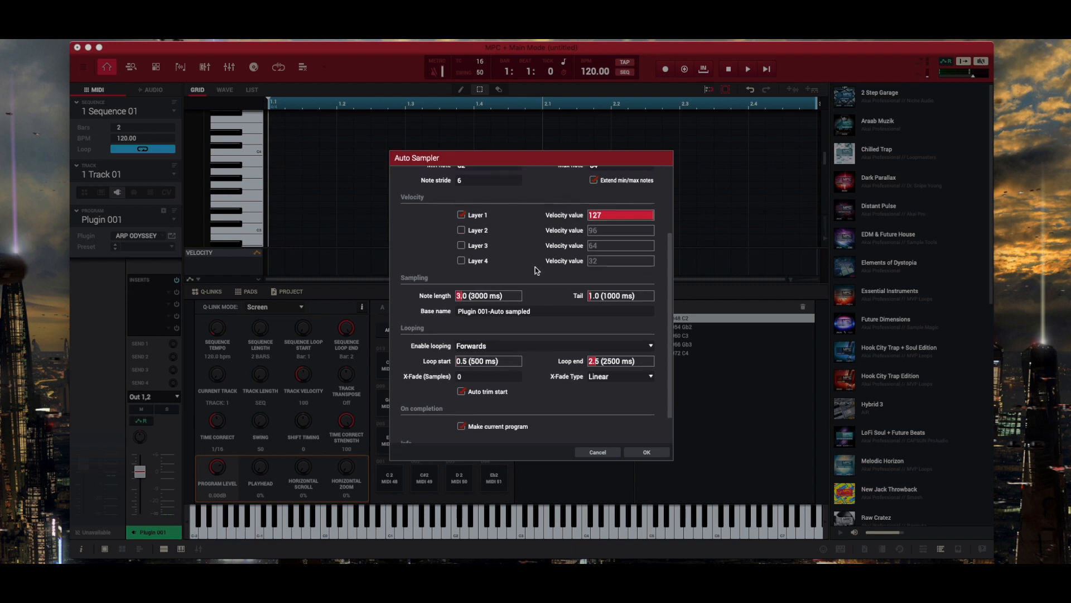
scroll(538, 272, "up", 1)
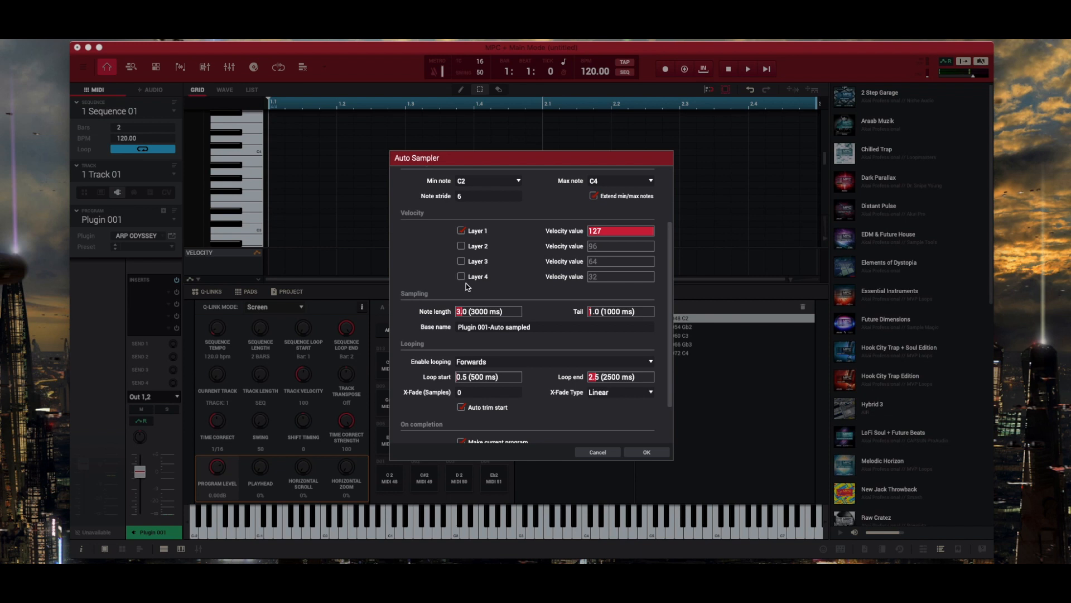
scroll(424, 307, "down", 2)
scroll(423, 302, "down", 2)
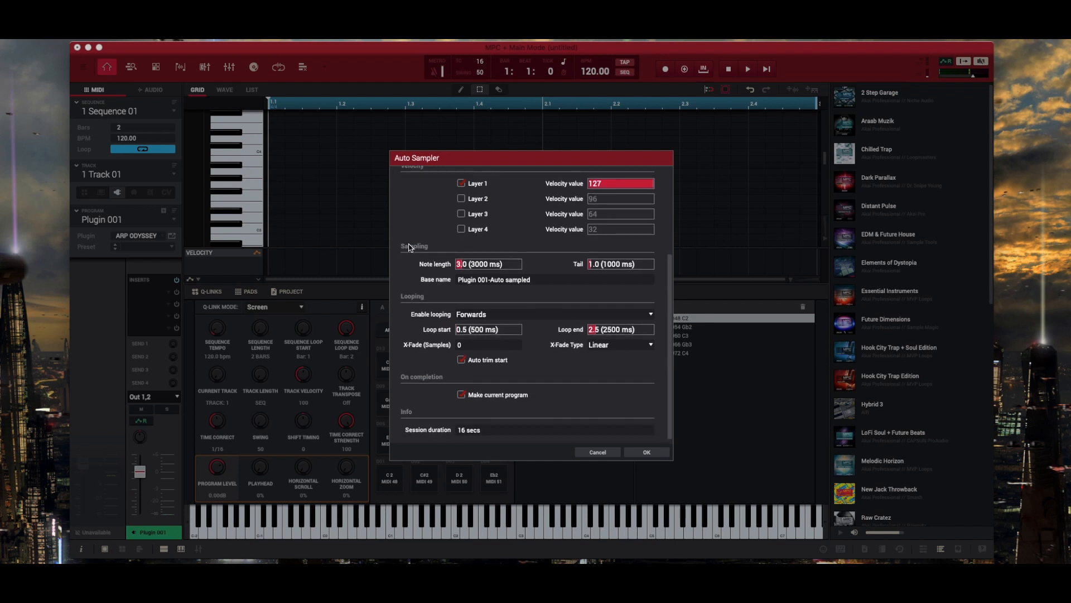
left_click(467, 265)
- Change the auto-sampled program's base name to ARP BASS
left_click(539, 281)
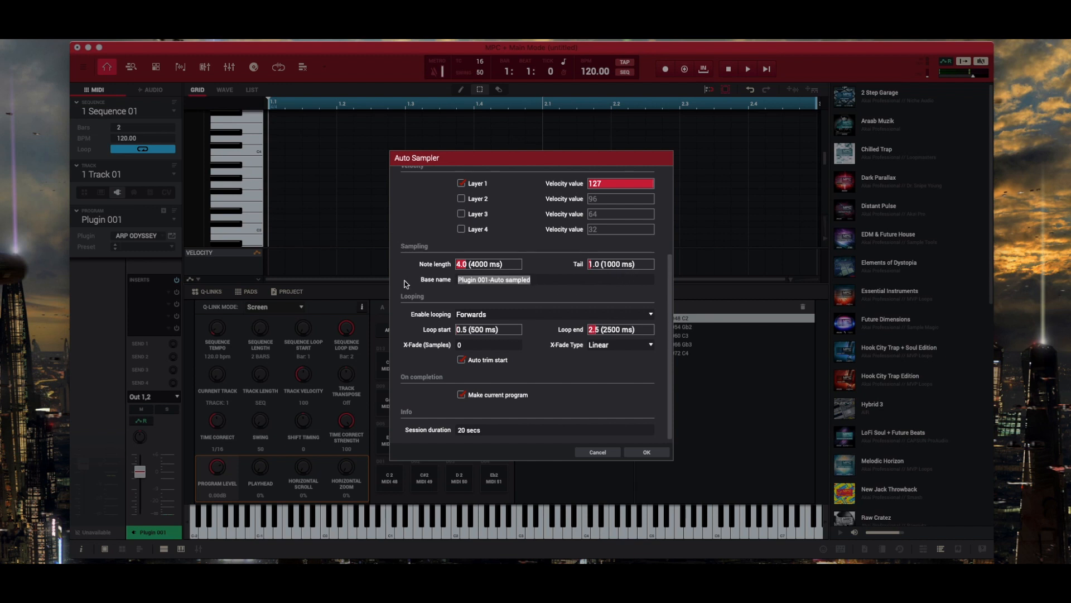
key("BackSpace")
type("ARP ")
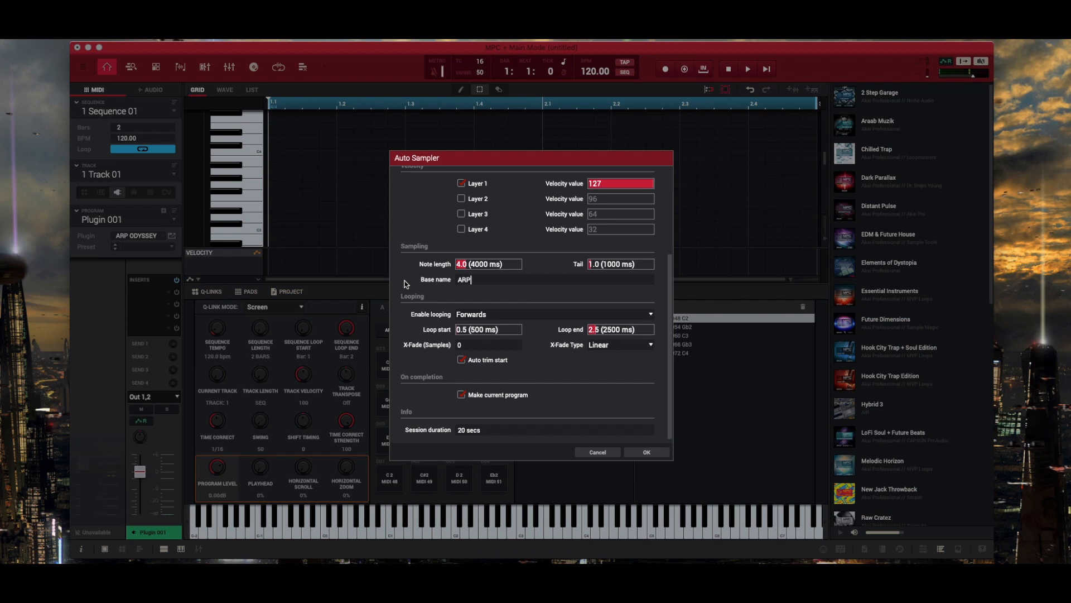
type("BASS")
- Keep looping on Forwards, set the X-Fade type to Equal Power and run the auto sampling
scroll(424, 312, "down", 1)
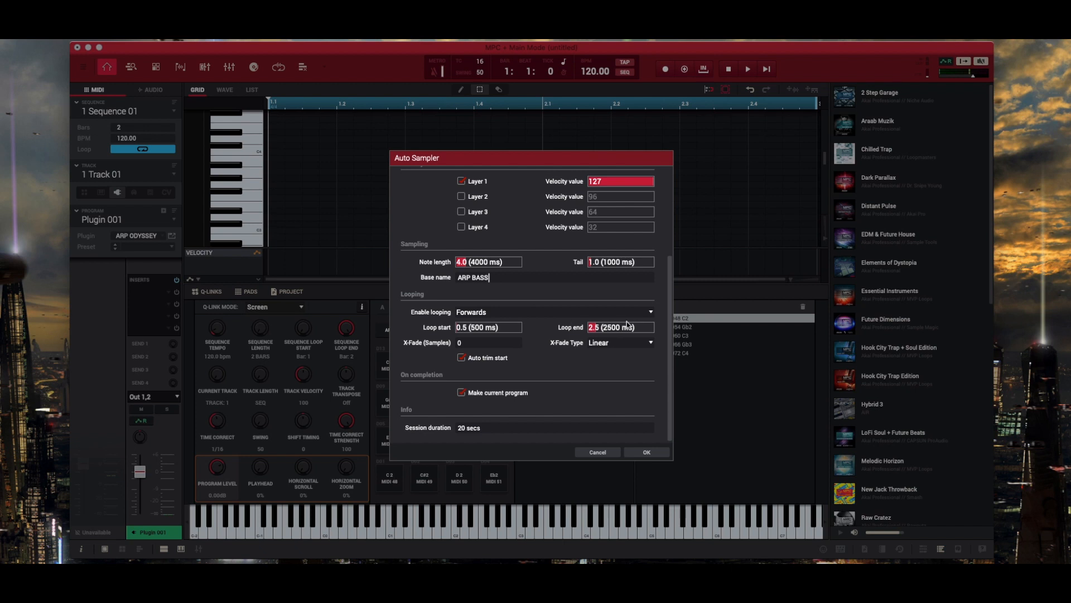
left_click(645, 313)
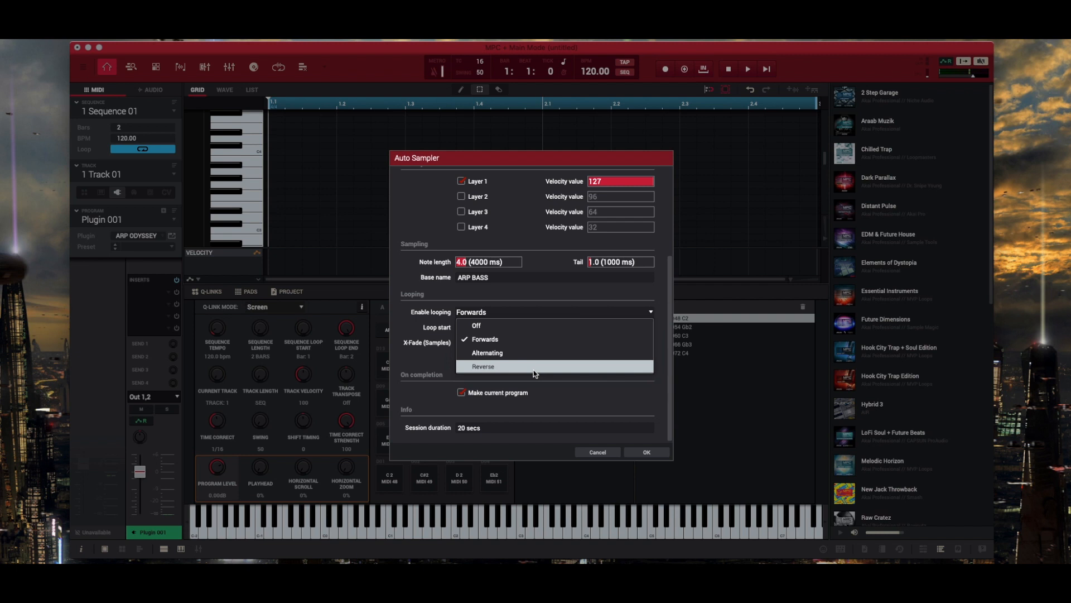
left_click(523, 340)
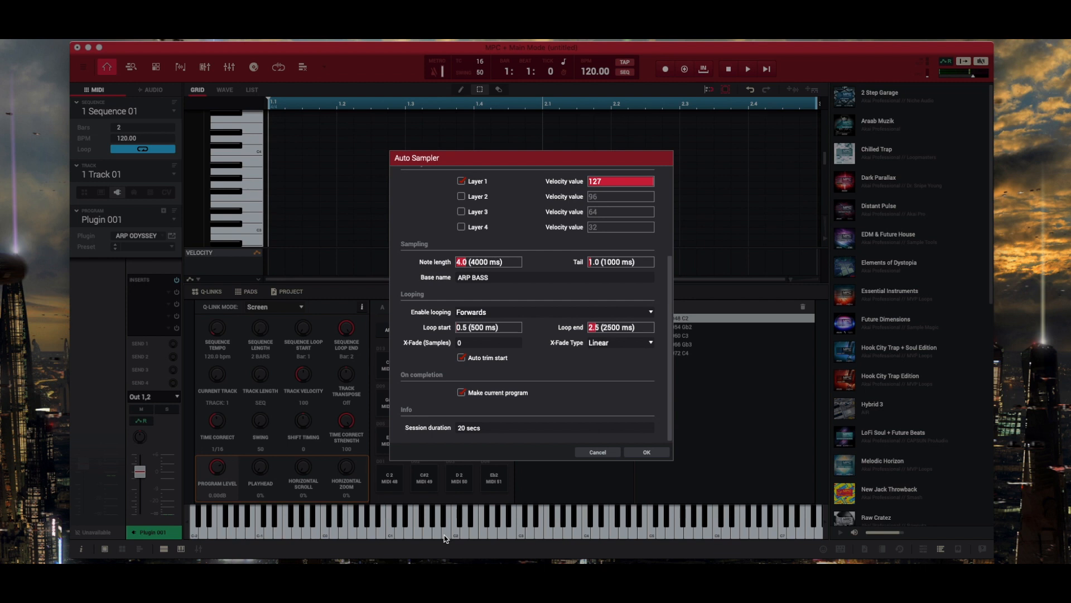
left_click(627, 343)
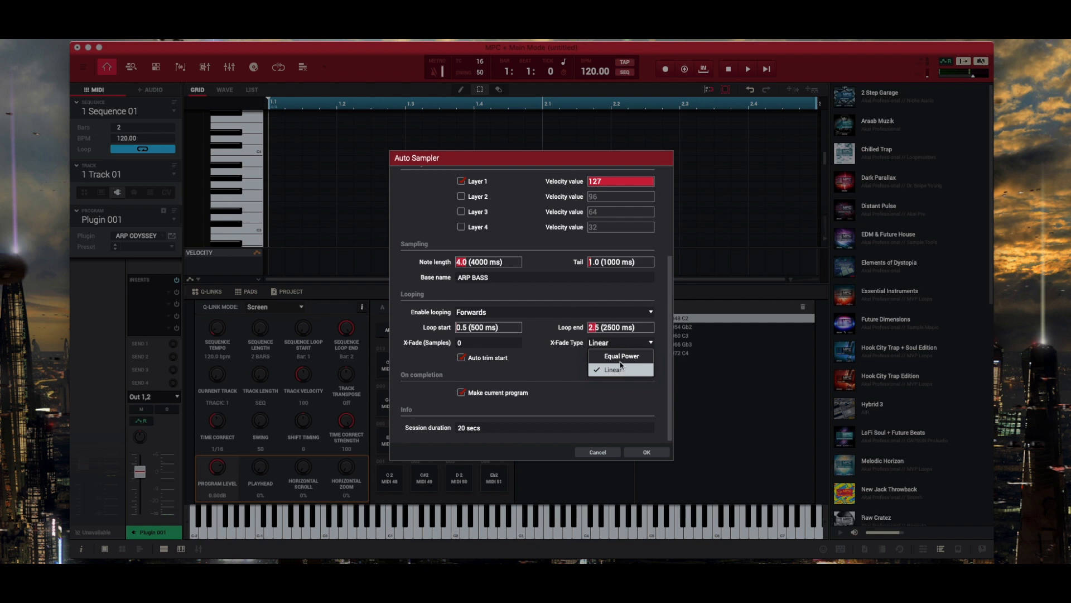
left_click(620, 360)
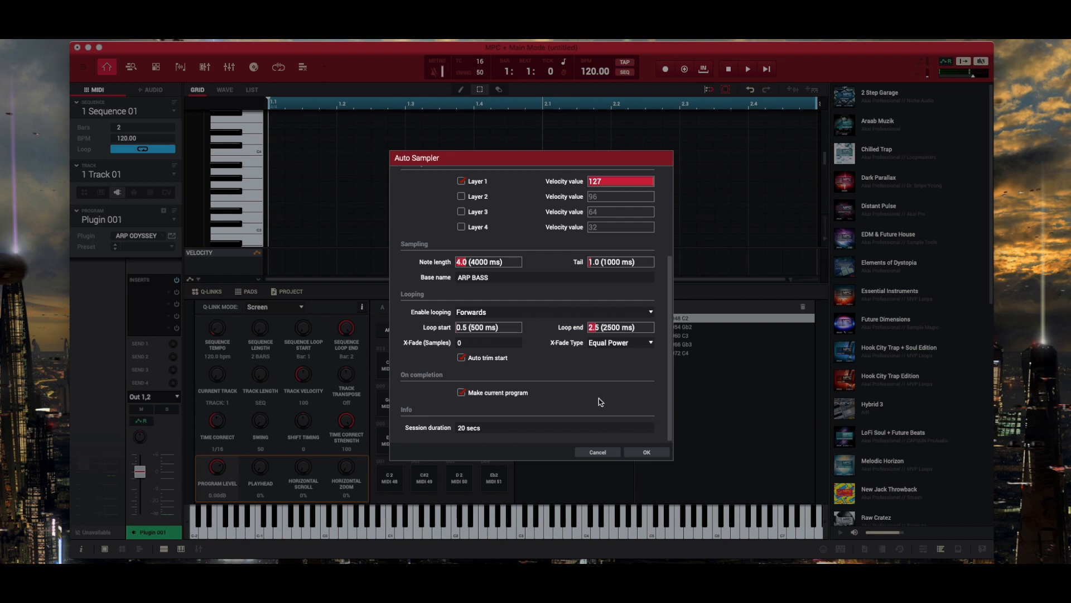
left_click(647, 453)
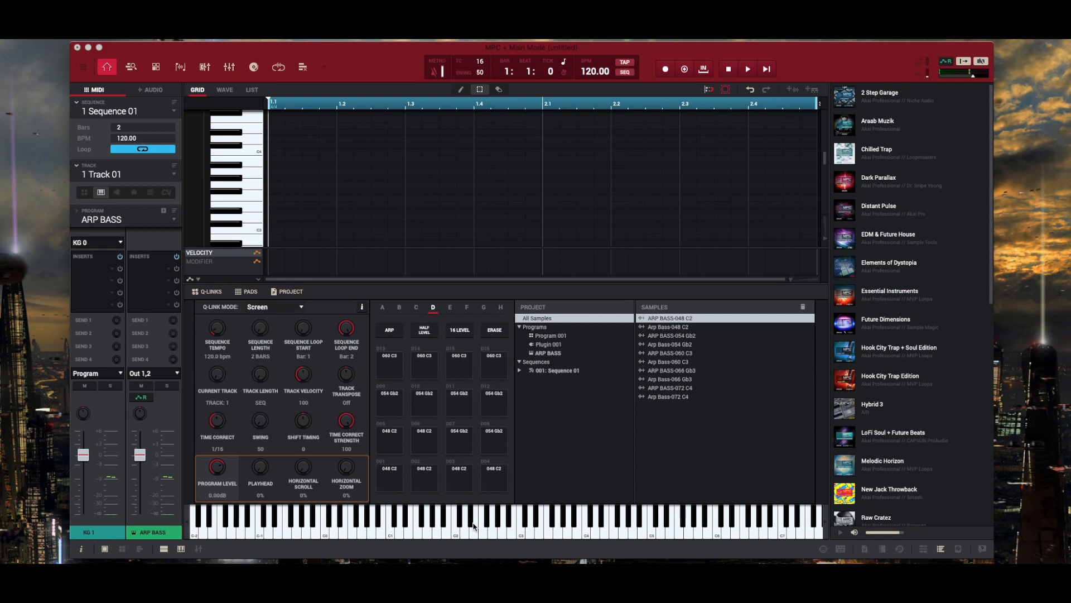
- Audition the sampled ARP BASS program by playing notes just above C2 on the on-screen keyboard
left_click(474, 526)
left_click(473, 526)
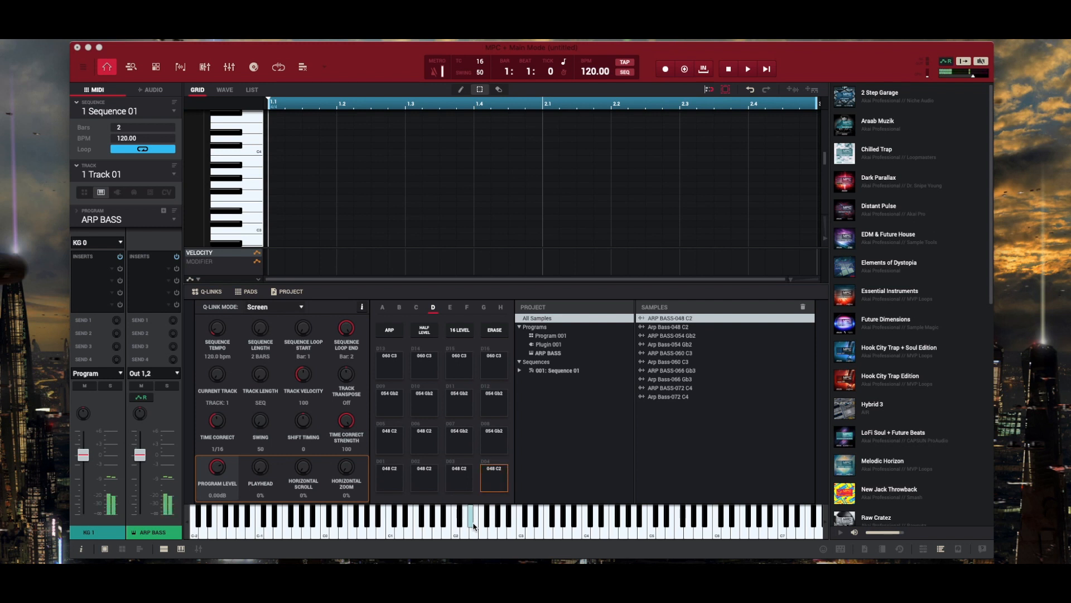
left_click(473, 526)
left_click(473, 525)
left_click(473, 525)
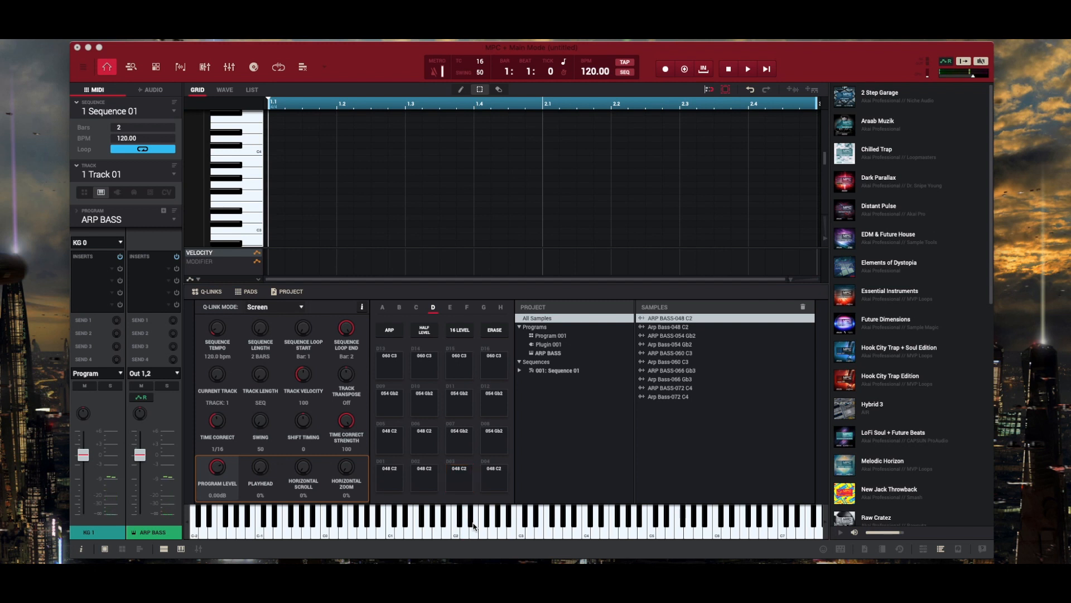
left_click(473, 525)
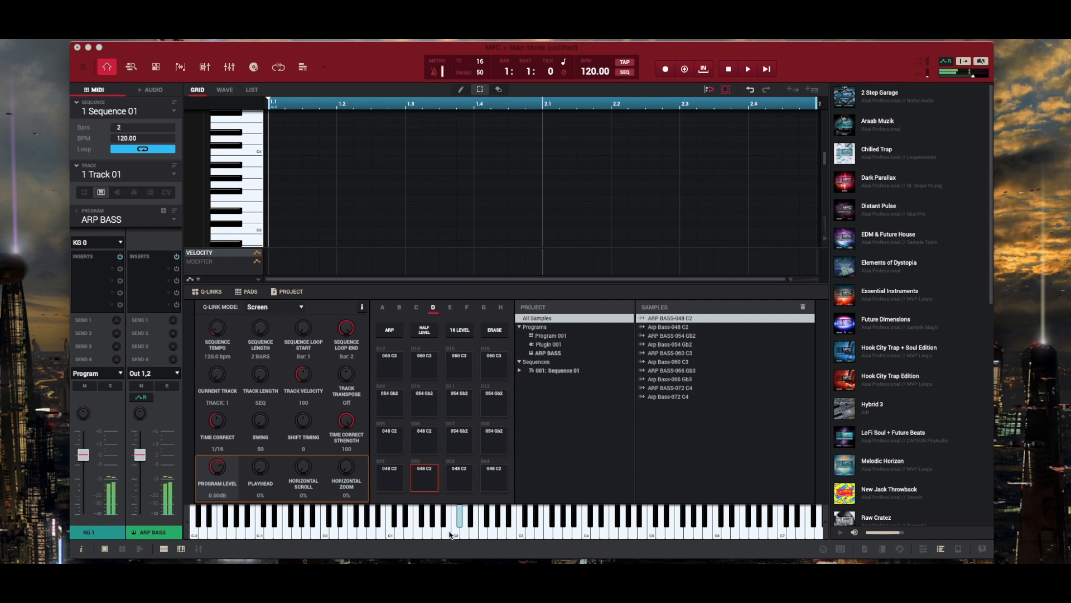
left_click(460, 516)
left_click(460, 516)
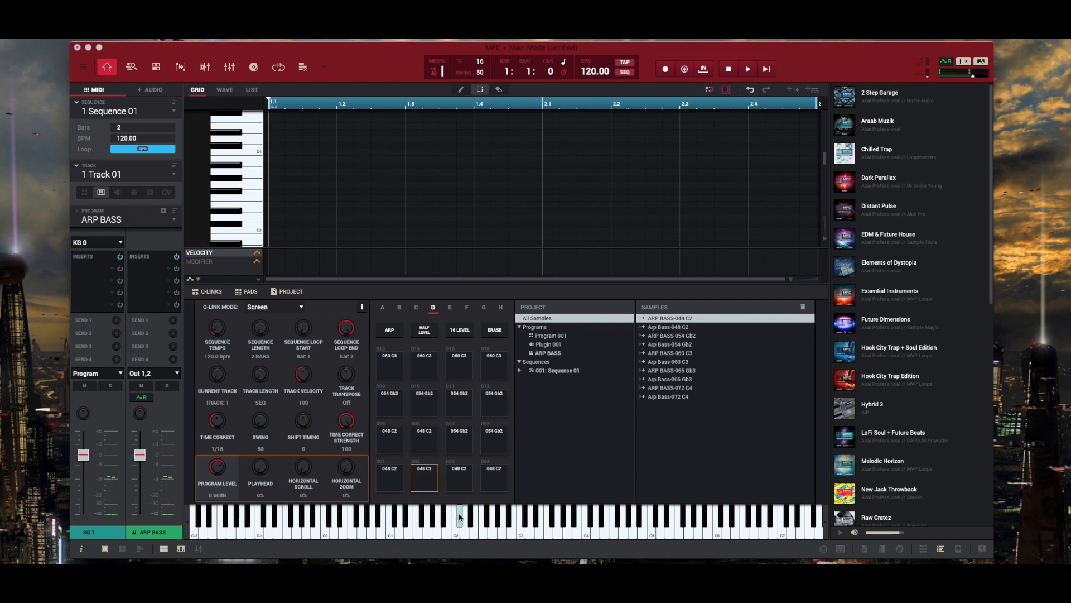
left_click(460, 516)
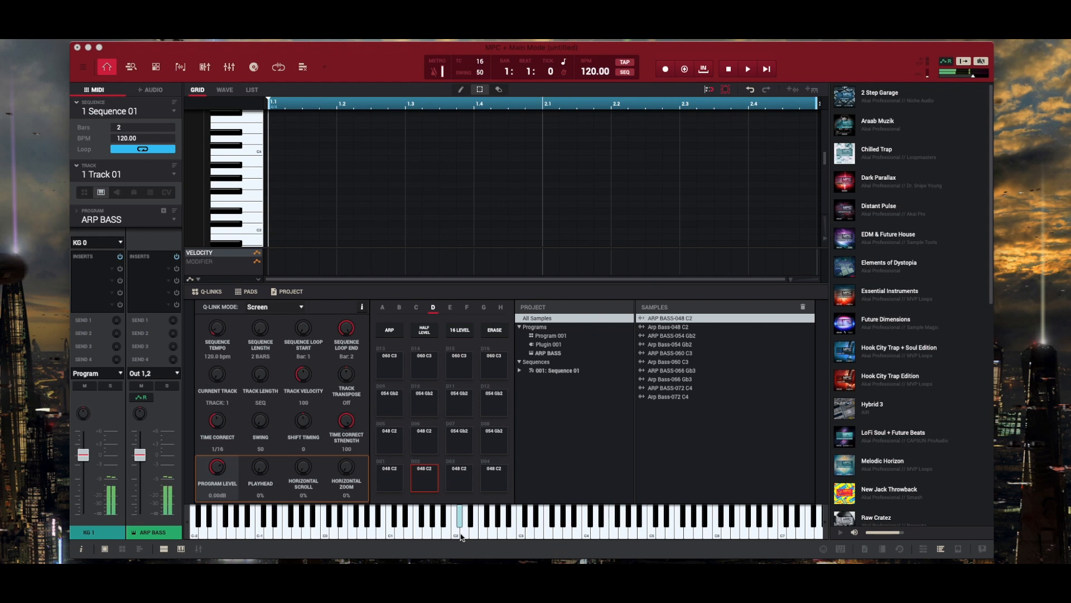
left_click(461, 535)
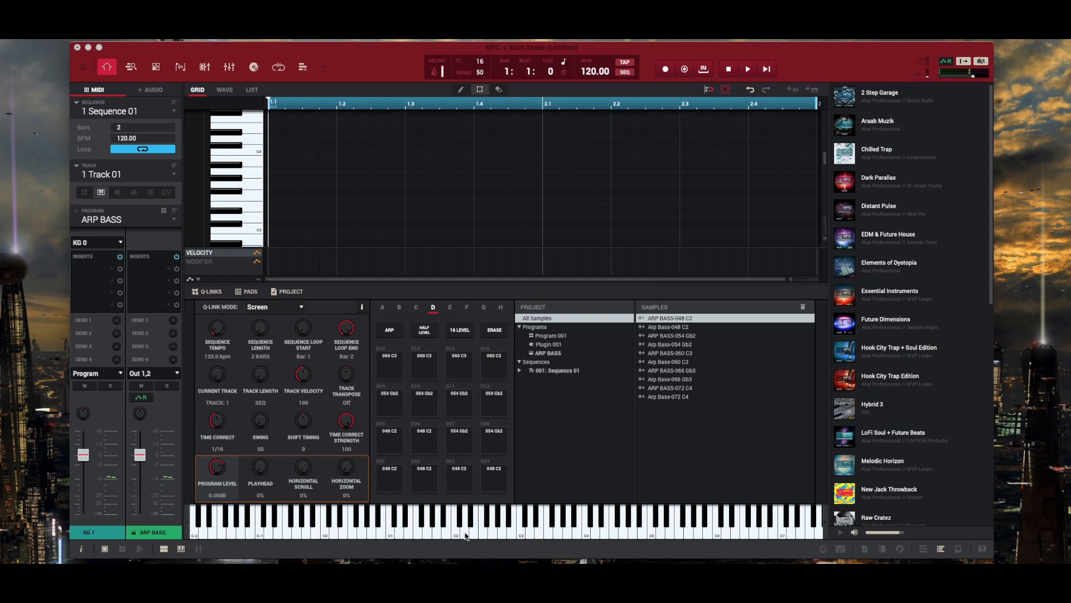
left_click(466, 535)
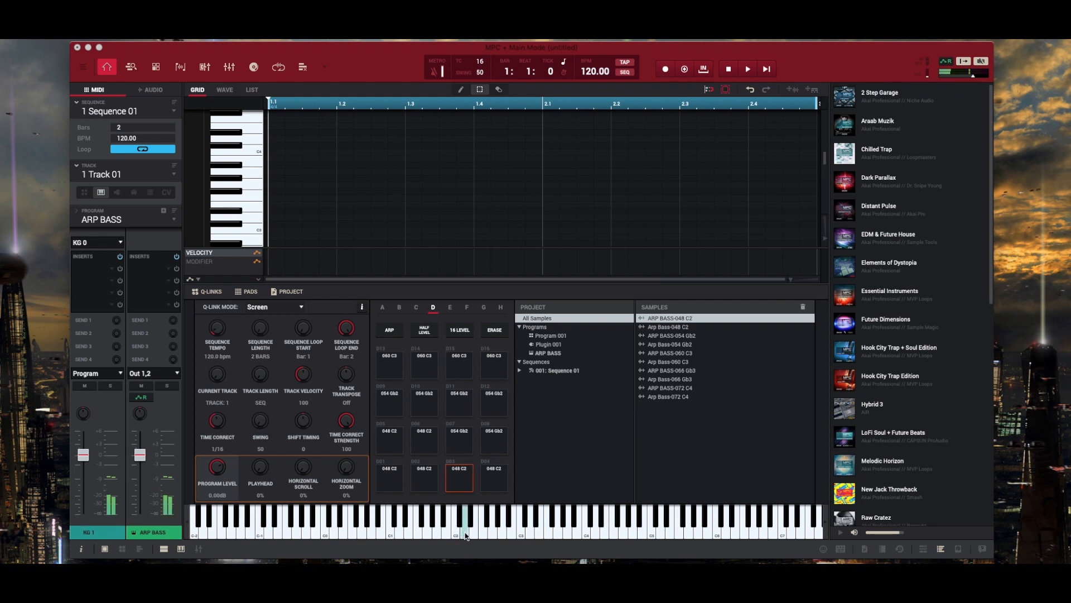
left_click(466, 536)
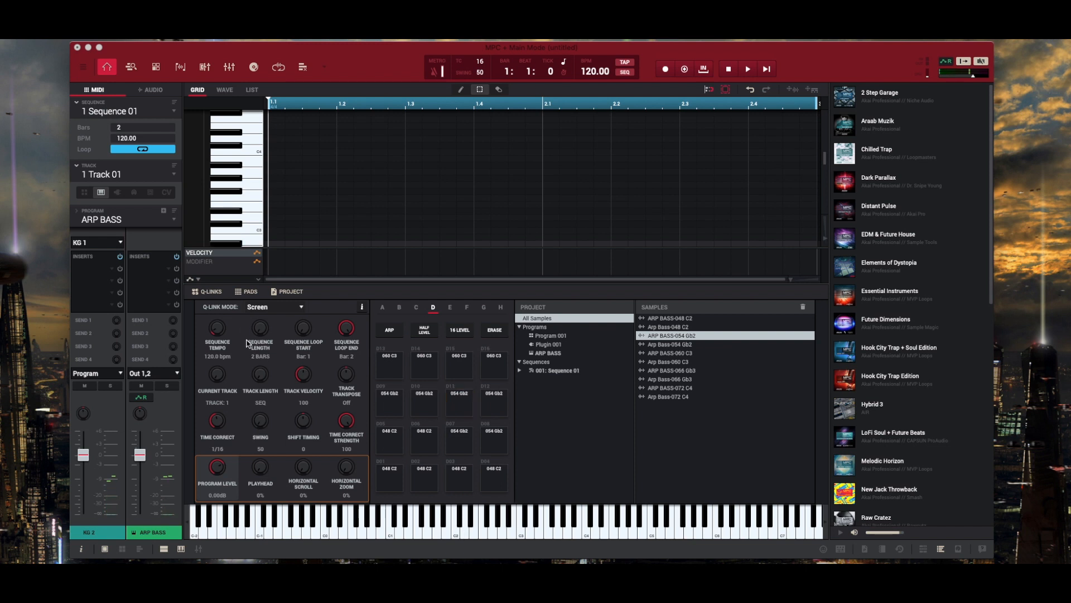
- Return Track 01 to the Plugin 001 program, review the Auto Sampler's X-Fade type options and cancel the dialog
left_click(118, 193)
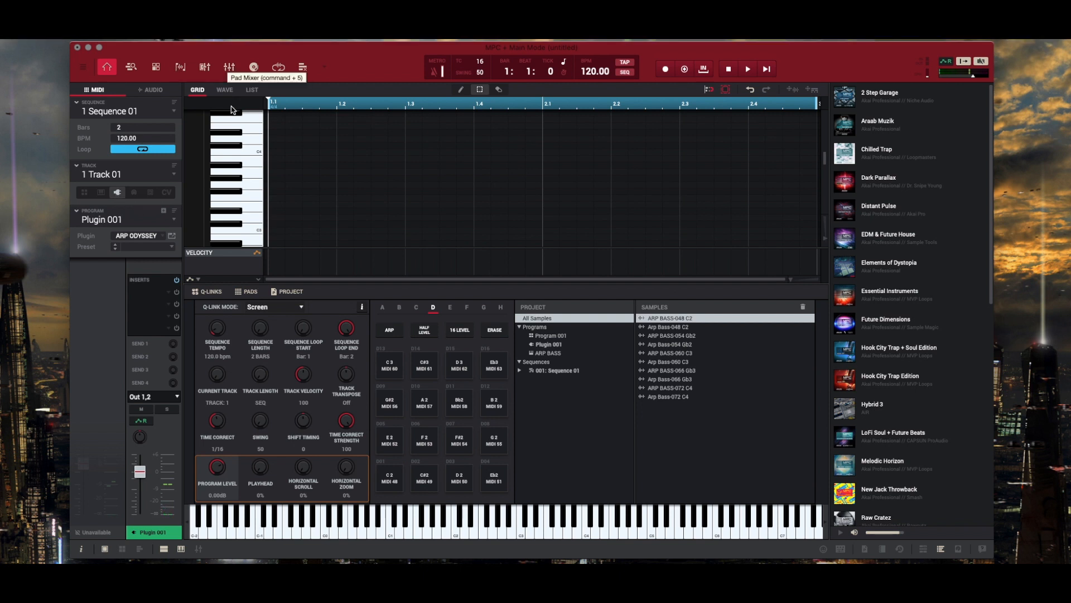
left_click(253, 68)
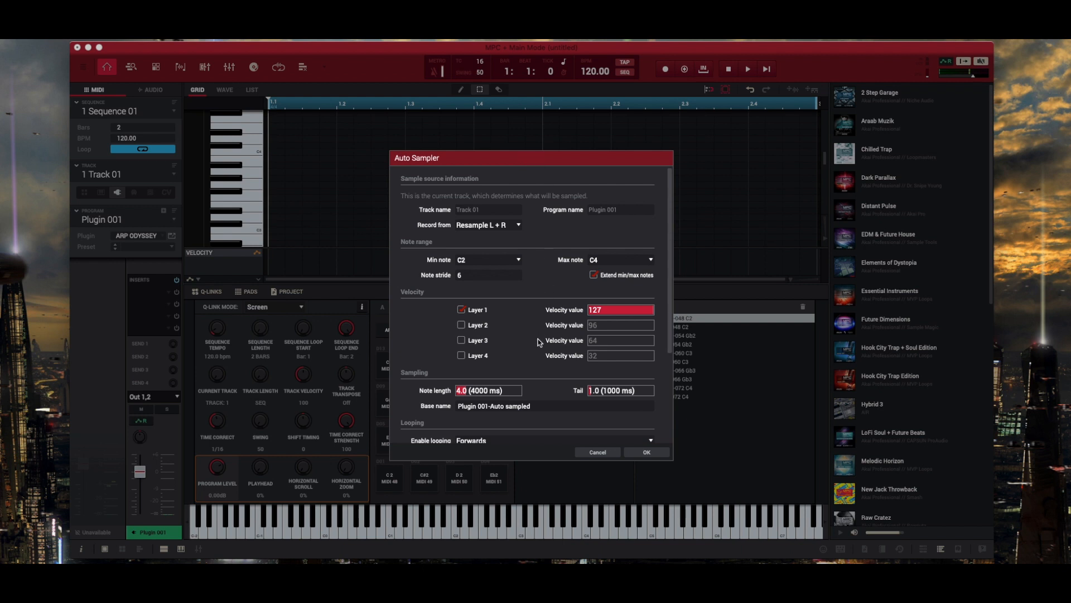
scroll(537, 341, "down", 5)
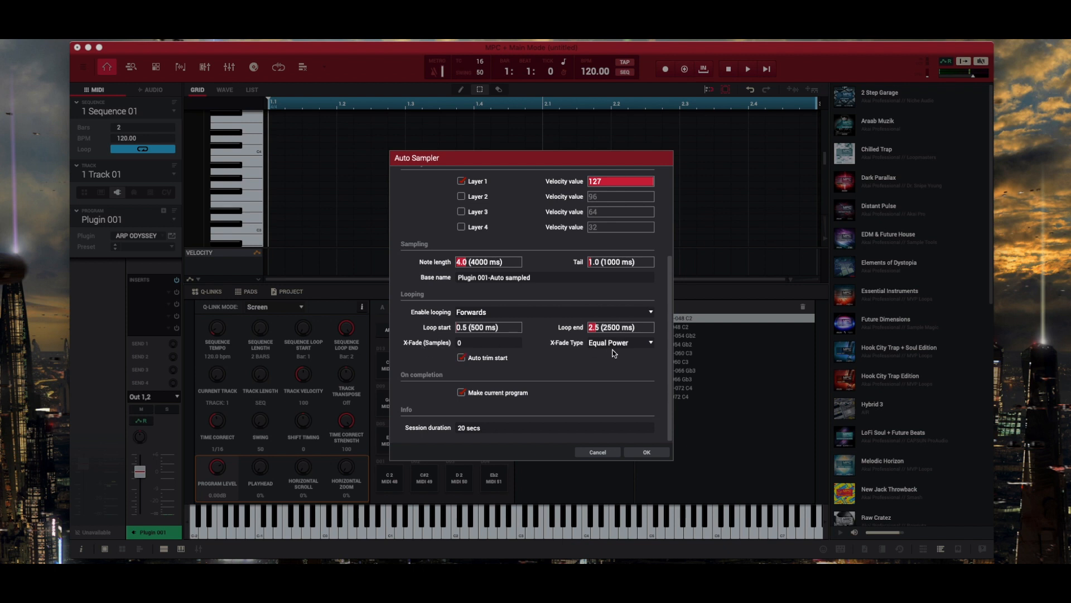
left_click(615, 346)
left_click(567, 363)
left_click(627, 343)
left_click(563, 363)
left_click(602, 451)
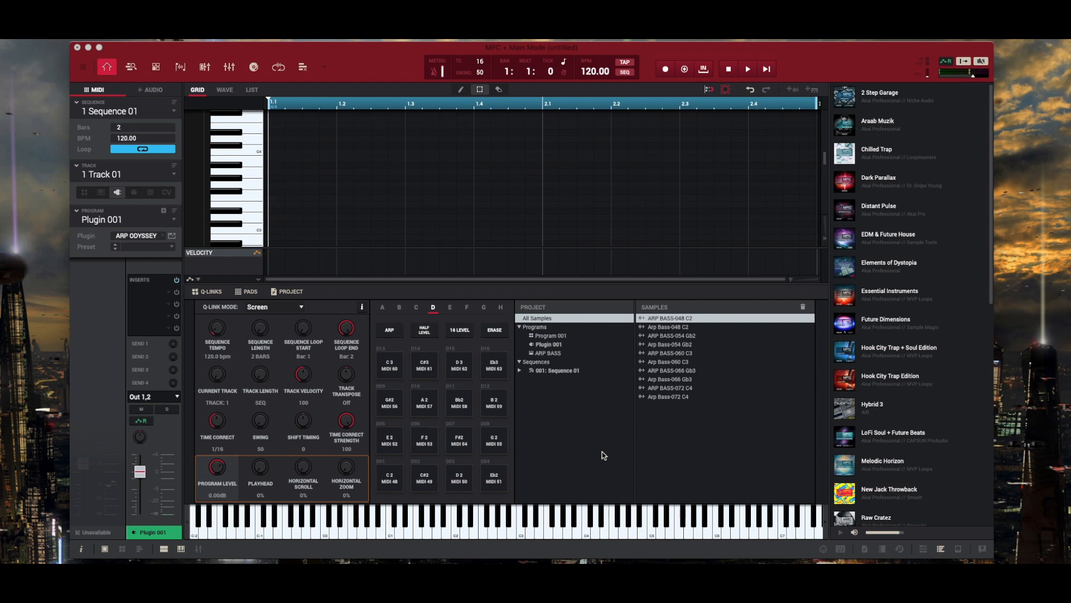
- Delete the Plugin 001 program from the project and return to the main view
key("Delete")
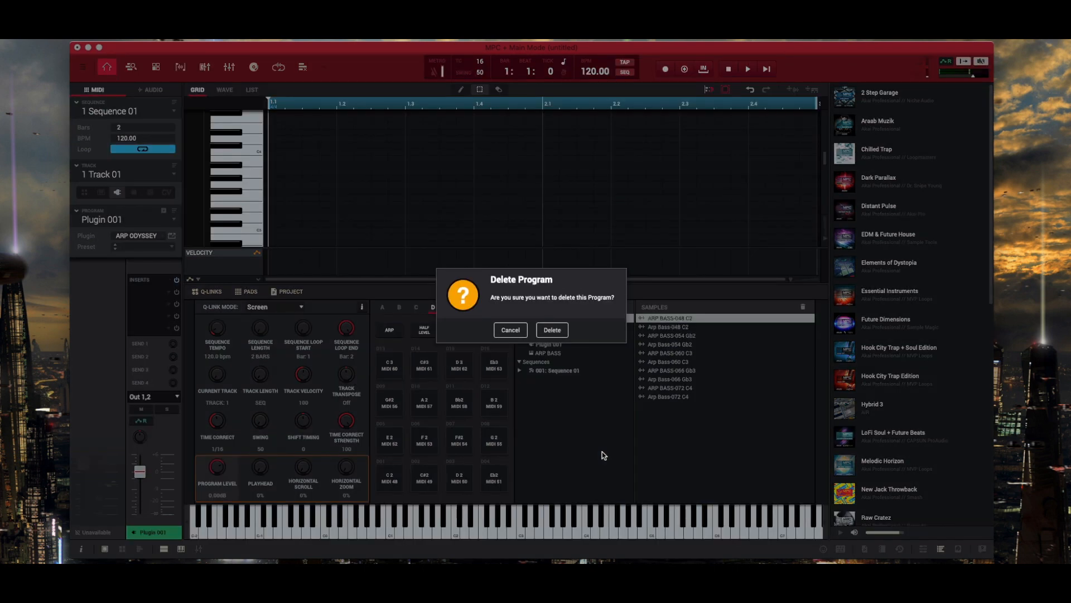
key("Return")
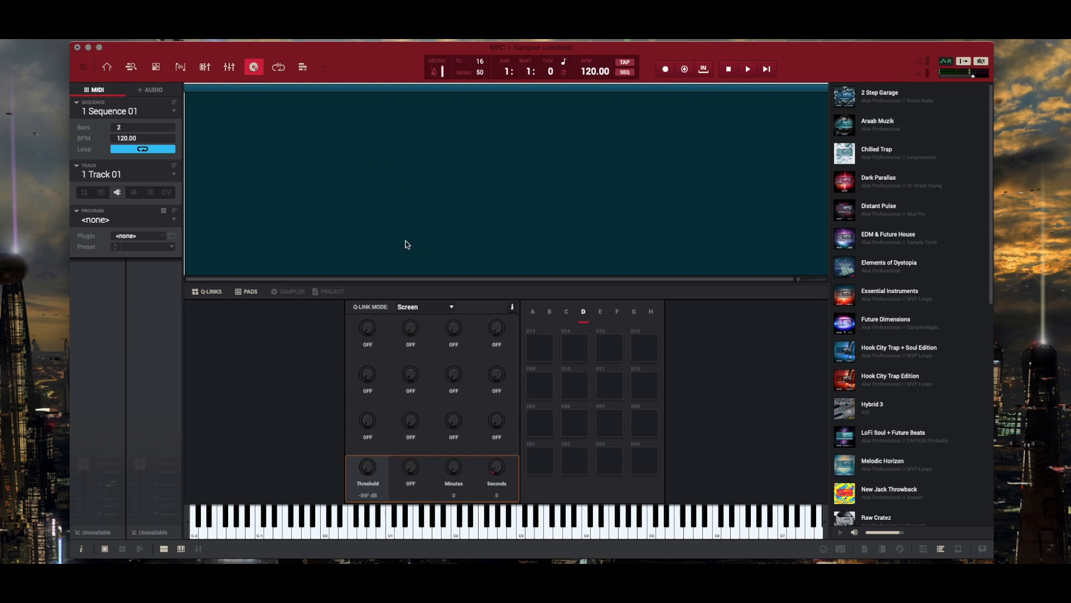
key("Escape")
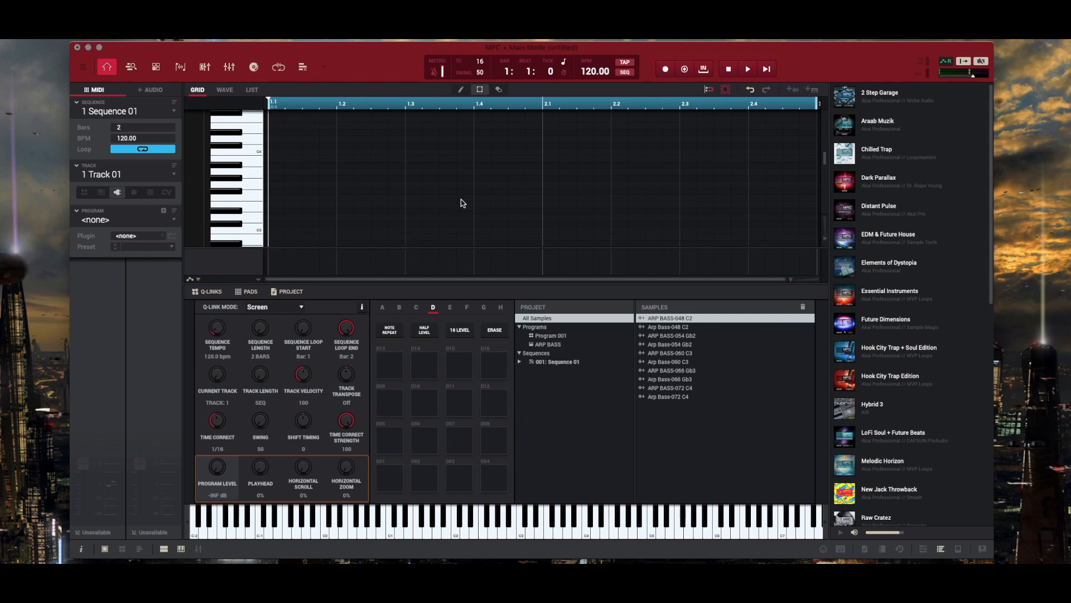
- Create a new plugin program on Track 01 and set its plugin to the ARP ODYSSEY VST
left_click(122, 195)
left_click(162, 236)
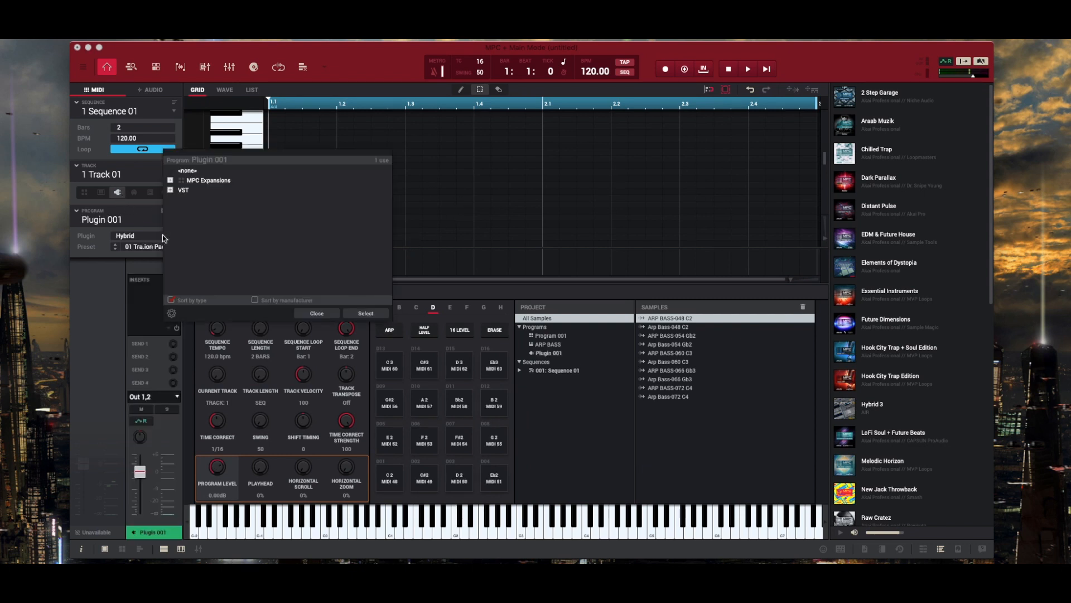
left_click(171, 190)
left_click(205, 210)
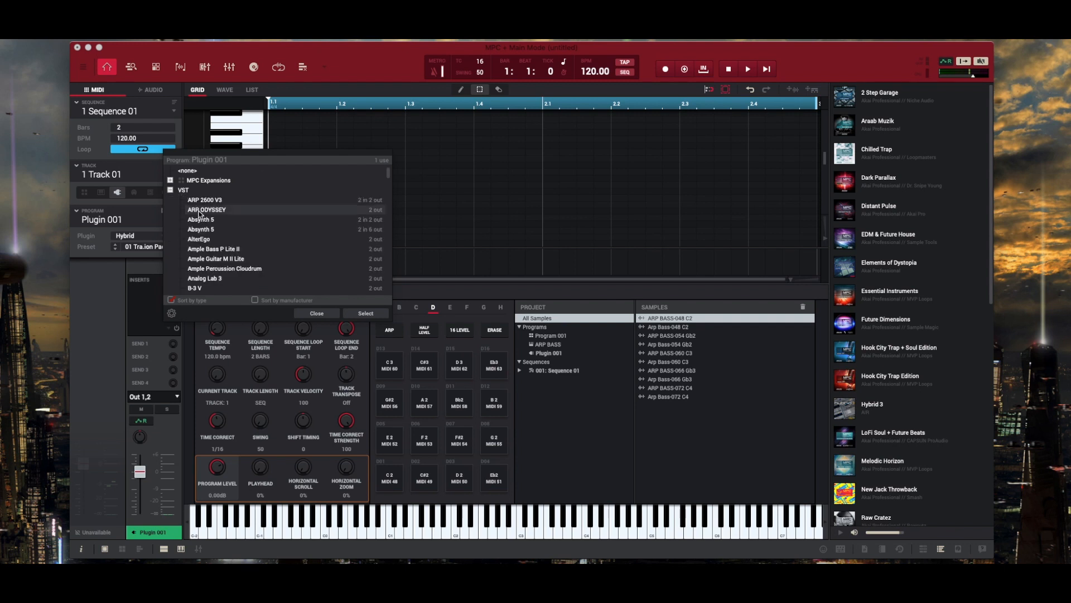
left_click(370, 315)
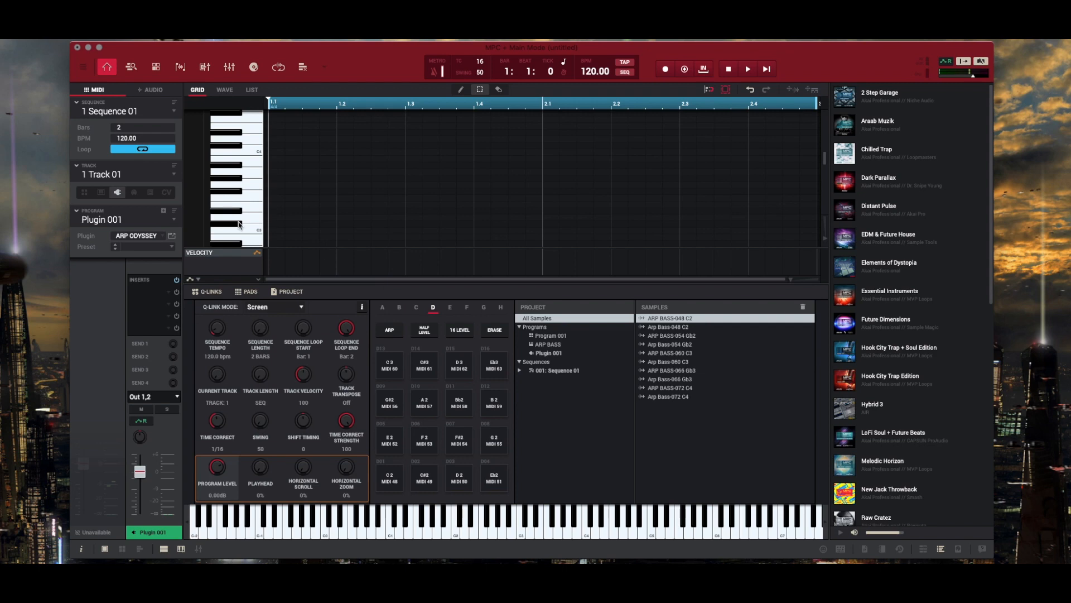
- Open the ARP ODYSSEY editor and its program browser, and look through the Factory, Rev1 and Rev2 banks
left_click(172, 236)
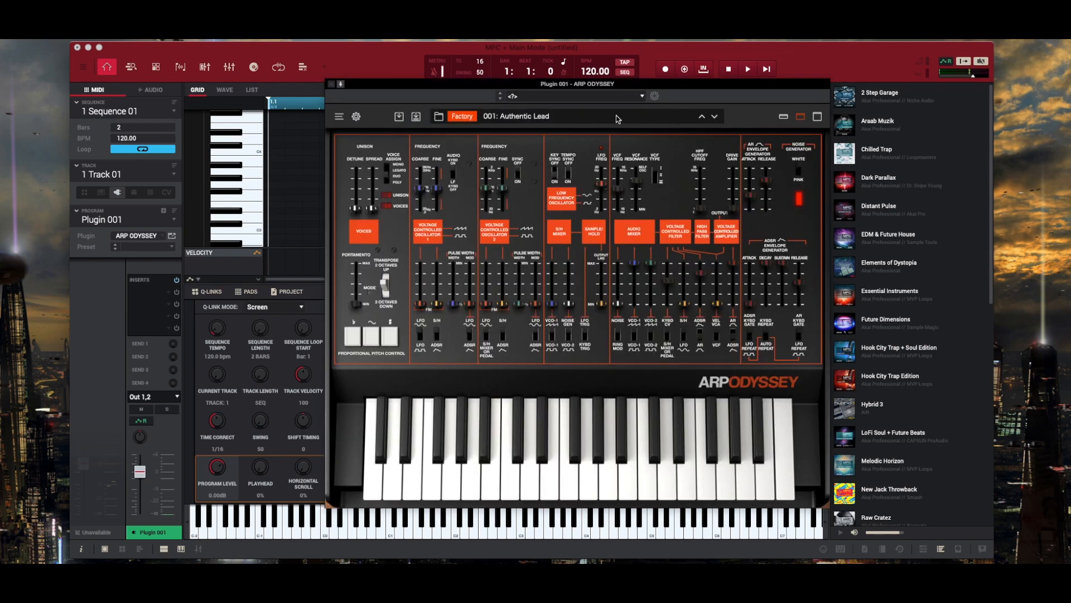
left_click(541, 118)
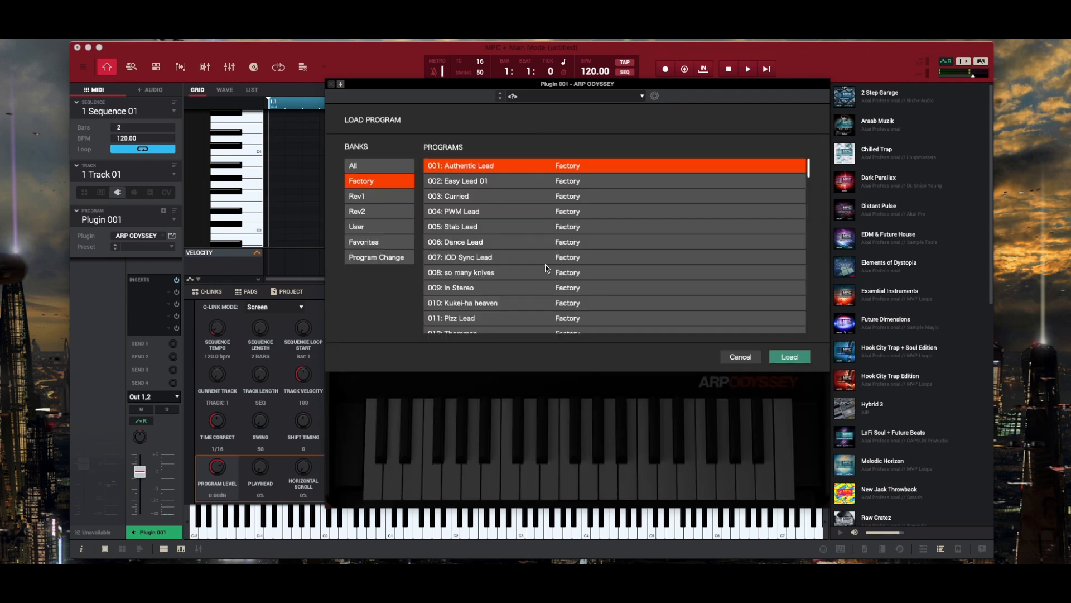
scroll(546, 279, "down", 5)
scroll(546, 290, "down", 3)
left_click(368, 197)
left_click(371, 212)
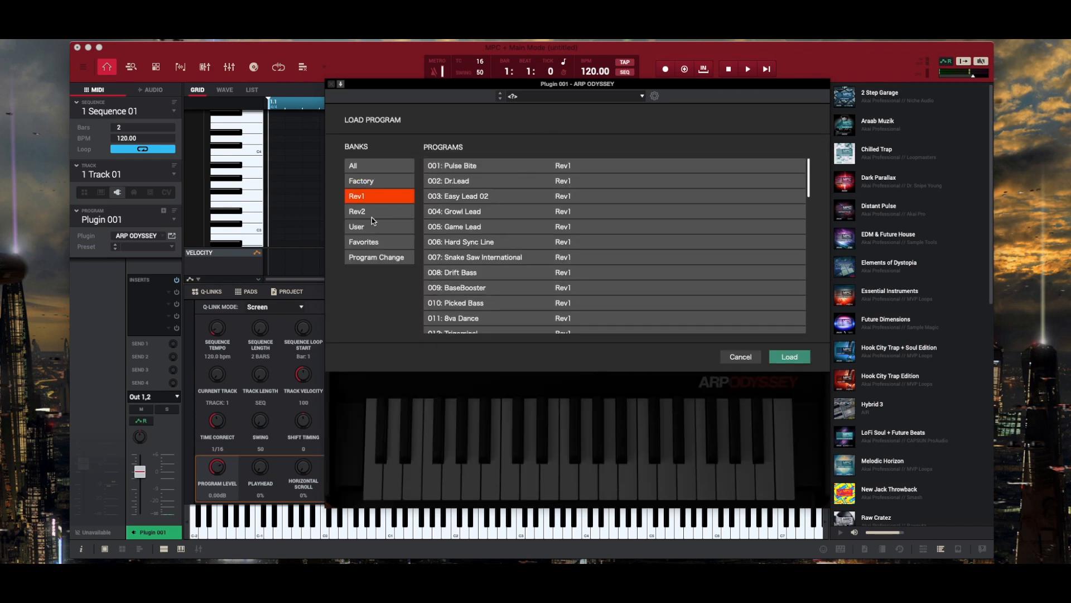
scroll(484, 293, "down", 10)
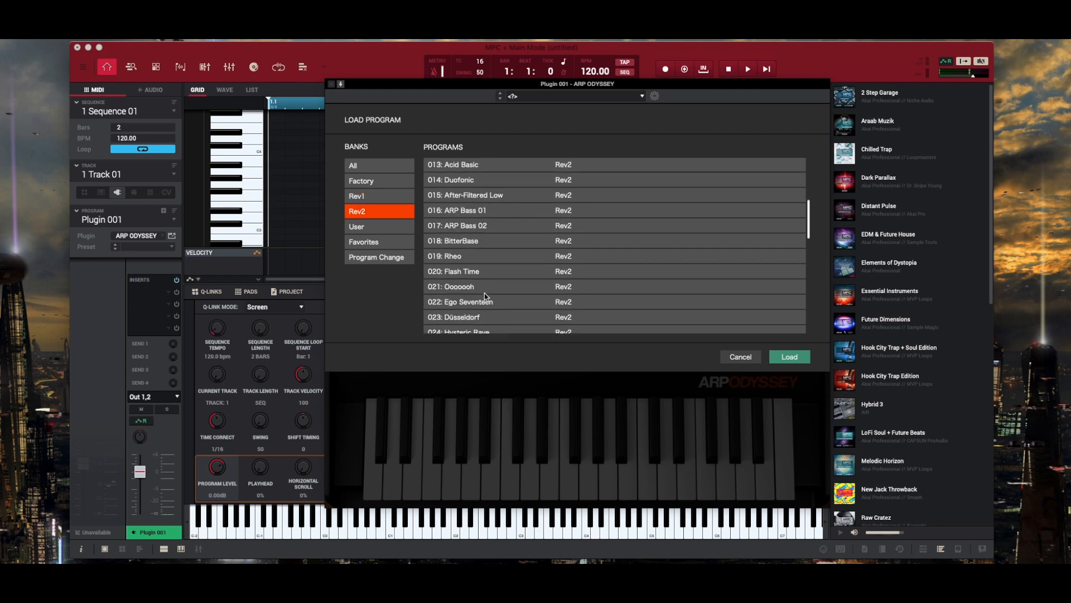
scroll(485, 294, "down", 10)
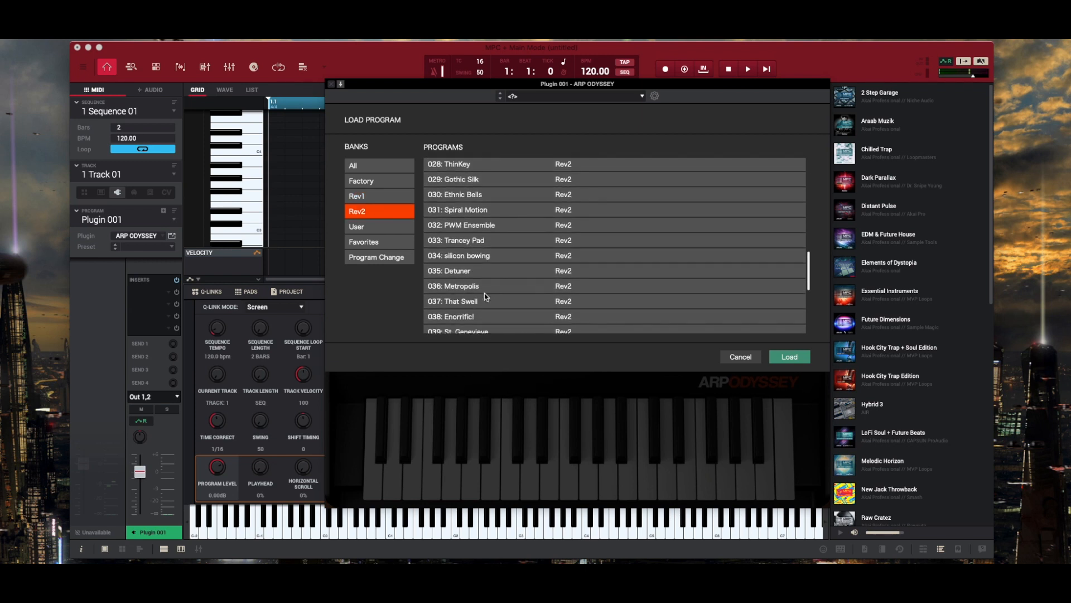
scroll(484, 294, "down", 2)
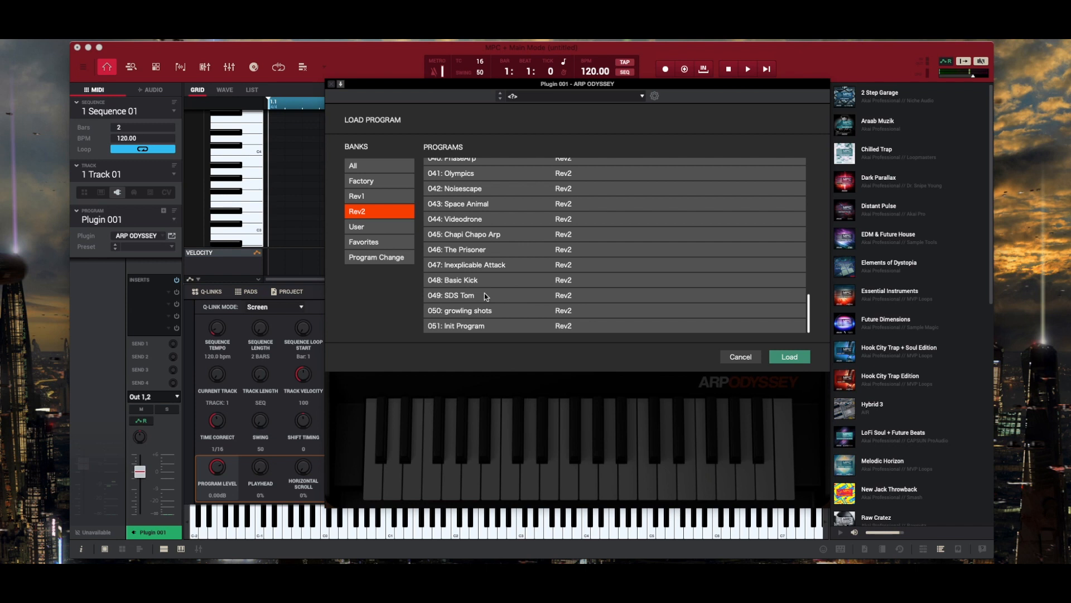
- Browse all banks and audition the Factory program 036: Basic Arp
left_click(367, 168)
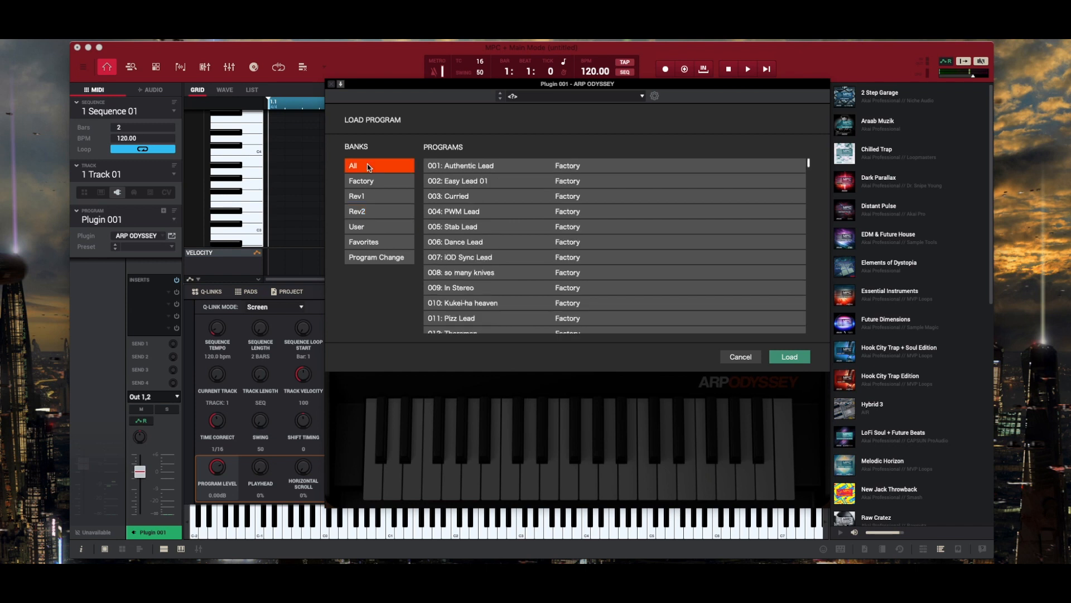
scroll(564, 205, "down", 10)
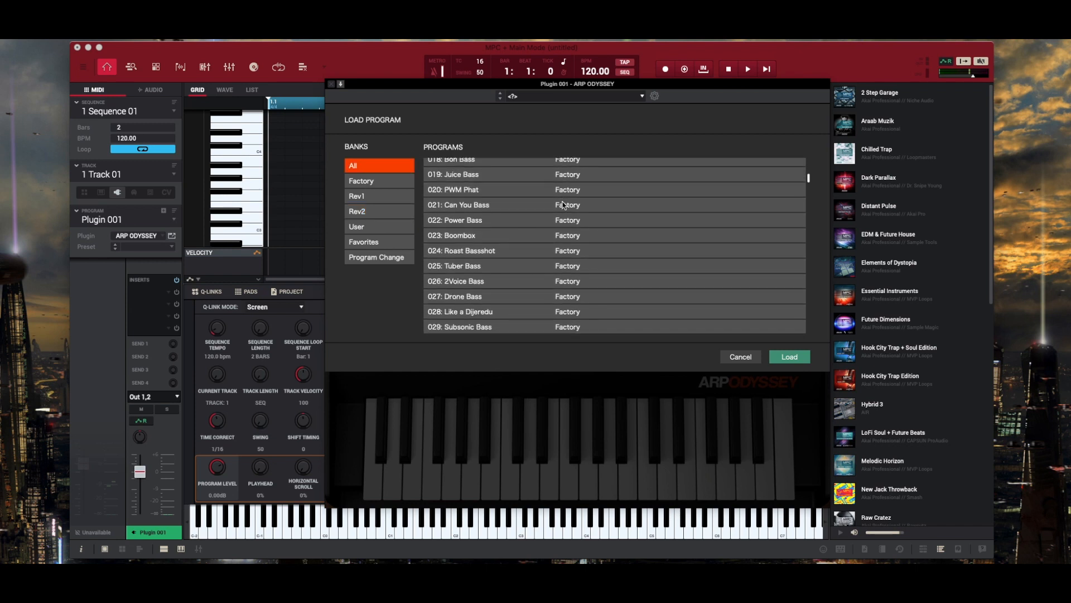
scroll(564, 206, "down", 5)
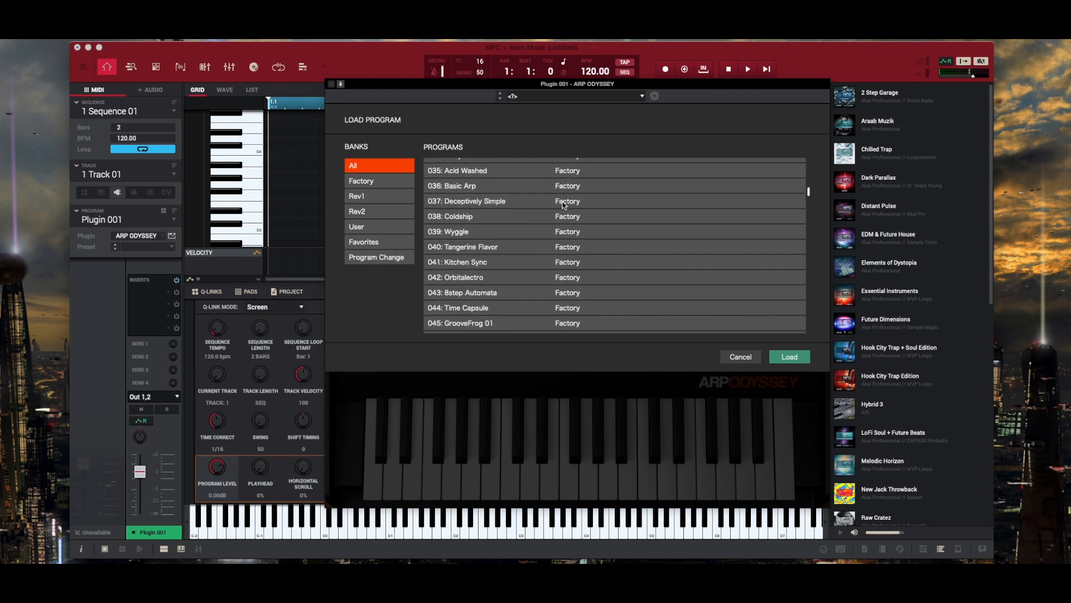
left_click(506, 187)
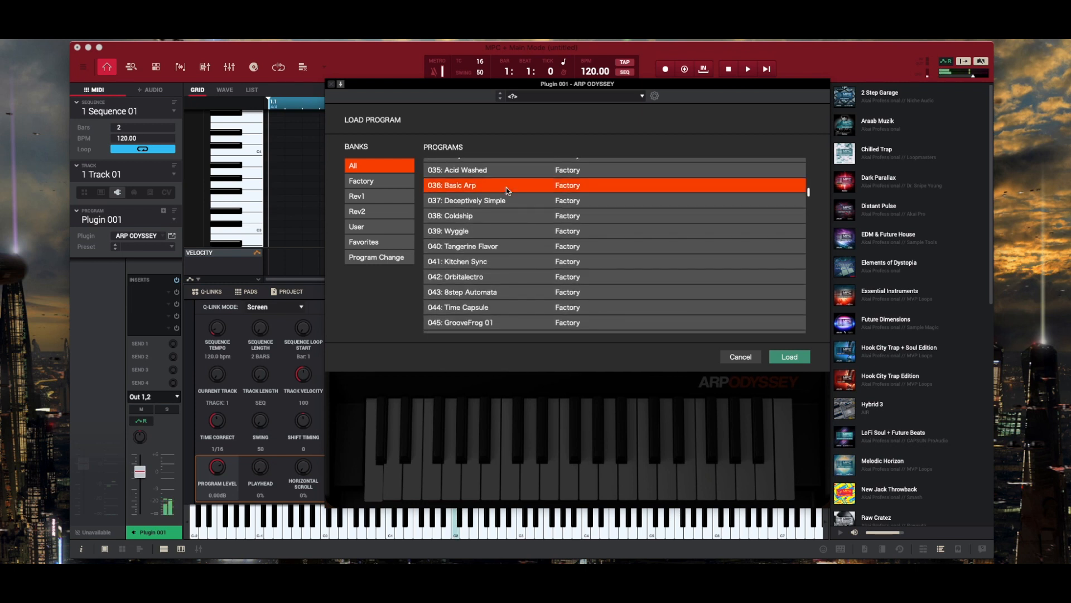
- Look through the Factory bank, and audition 042: Raw Beep and 046: Pipe Scratch in the Rev1 bank
left_click(369, 186)
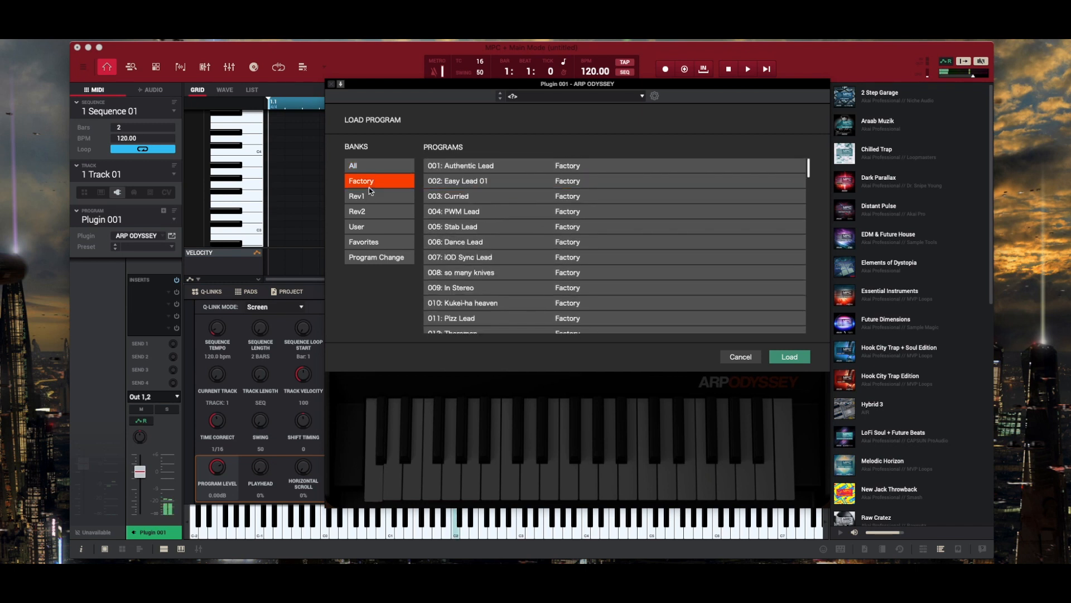
scroll(512, 226, "down", 5)
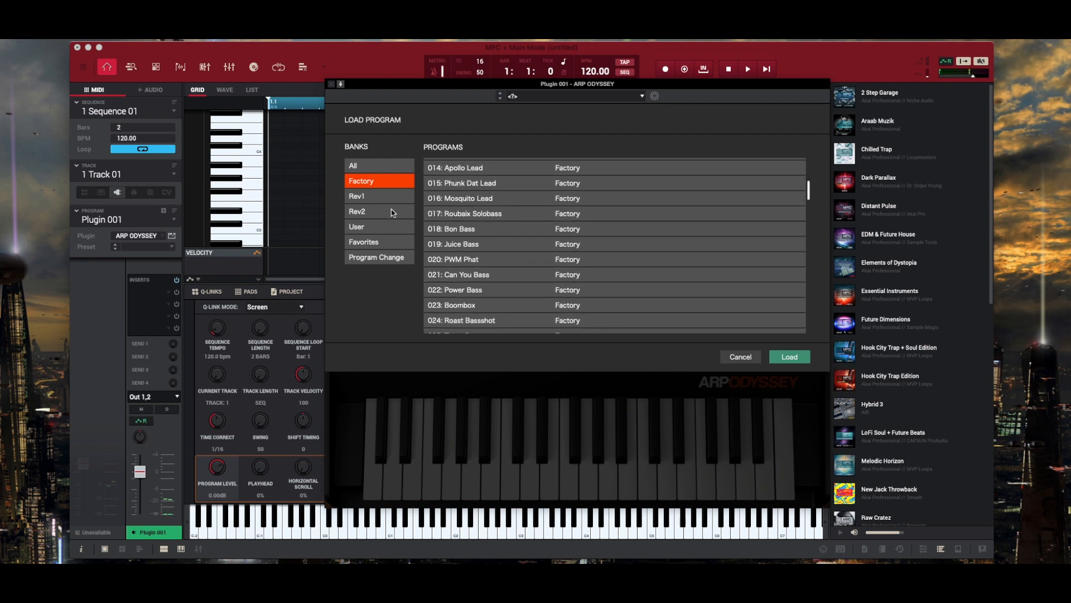
left_click(381, 199)
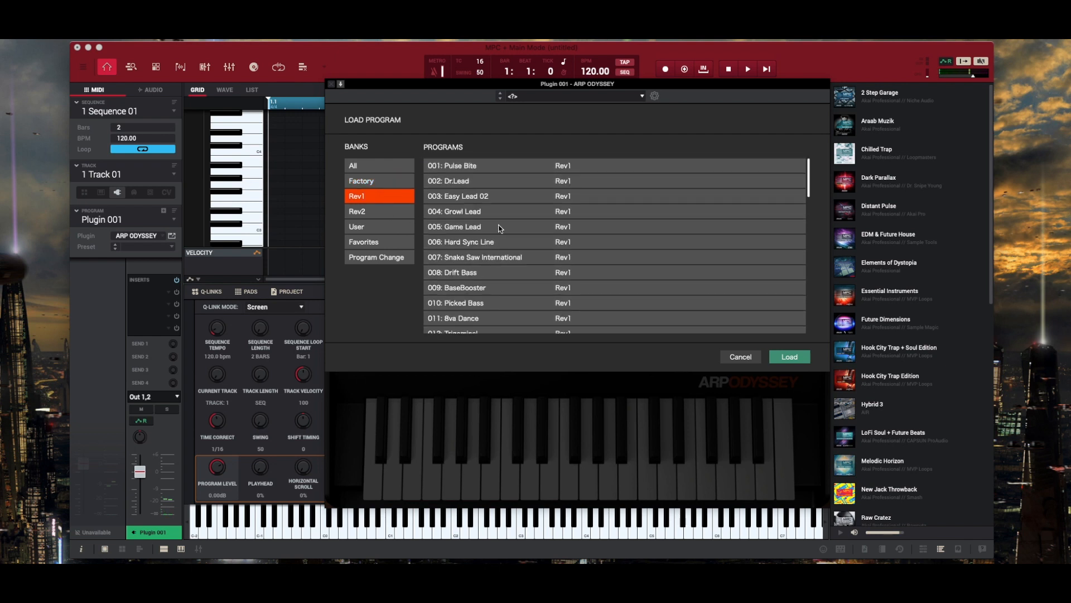
scroll(501, 235, "down", 8)
scroll(500, 240, "down", 5)
scroll(501, 240, "down", 1)
left_click(467, 206)
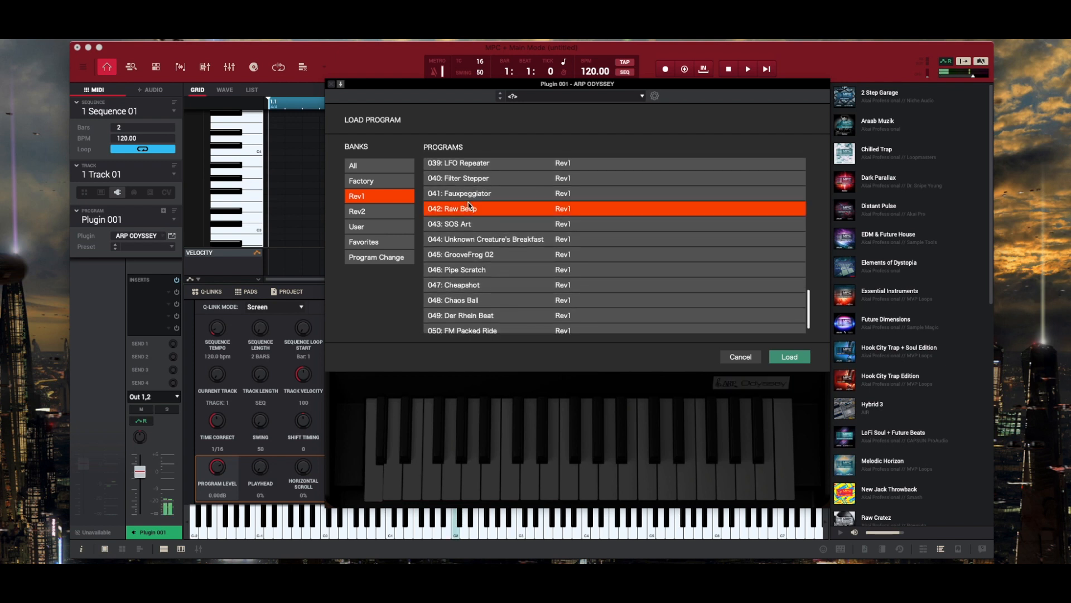
left_click(491, 271)
scroll(491, 271, "down", 2)
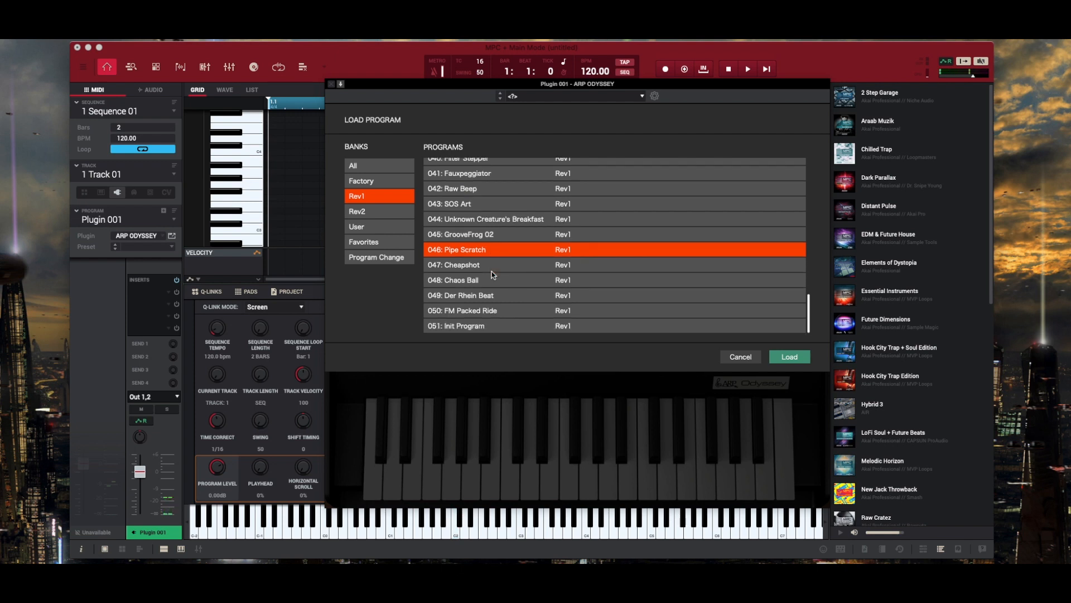
- Audition the Rev2 programs ARP Bass 01, BitterBase, ARP Bass 02, Acid Basic and Avec Bass
left_click(363, 214)
scroll(483, 302, "down", 5)
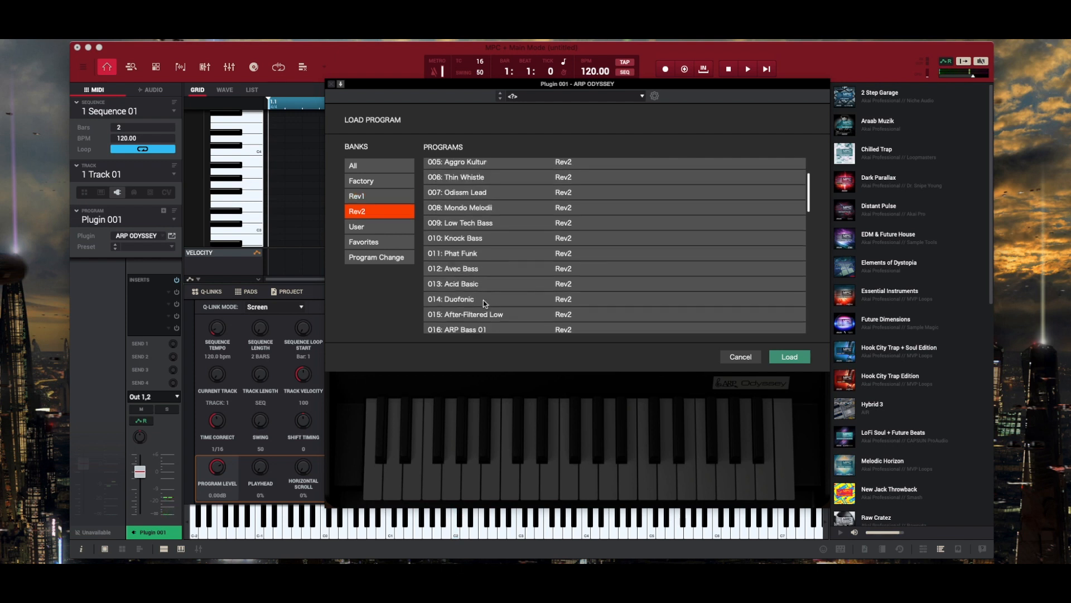
scroll(484, 302, "up", 2)
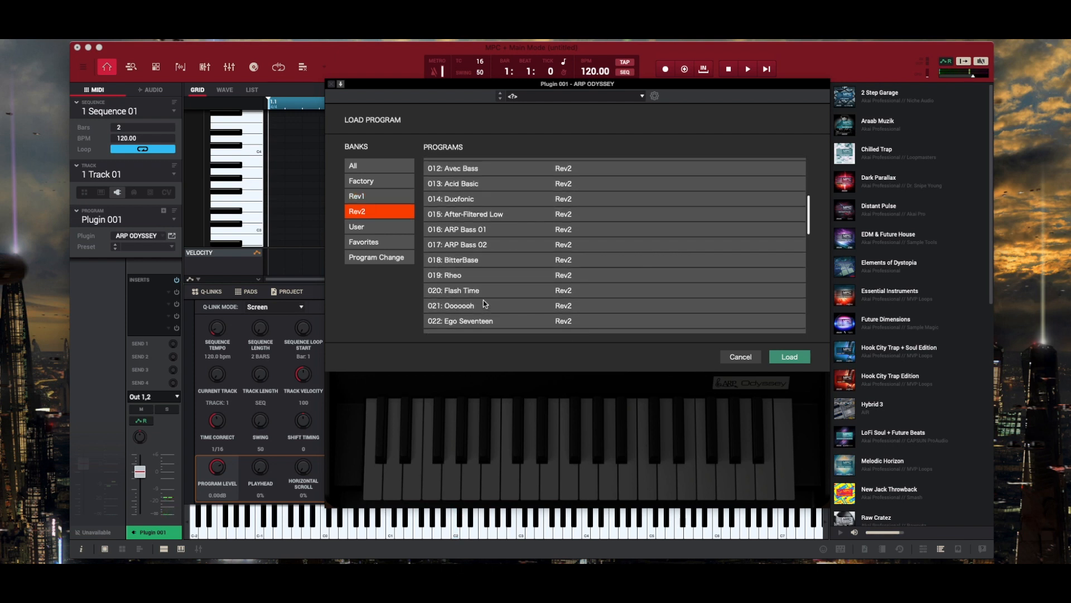
left_click(479, 229)
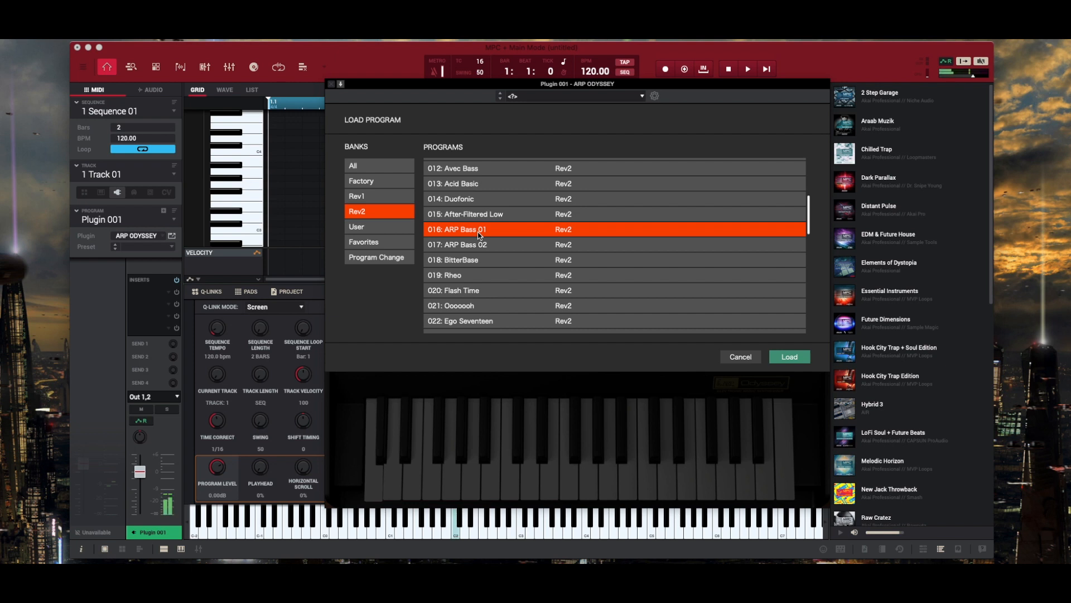
left_click(481, 260)
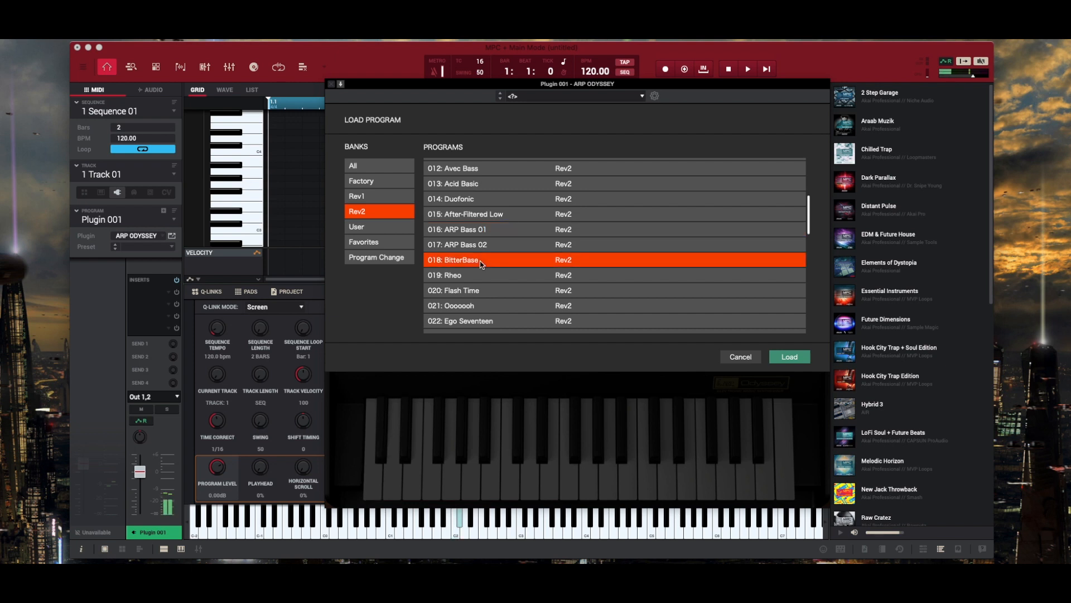
left_click(483, 245)
left_click(481, 183)
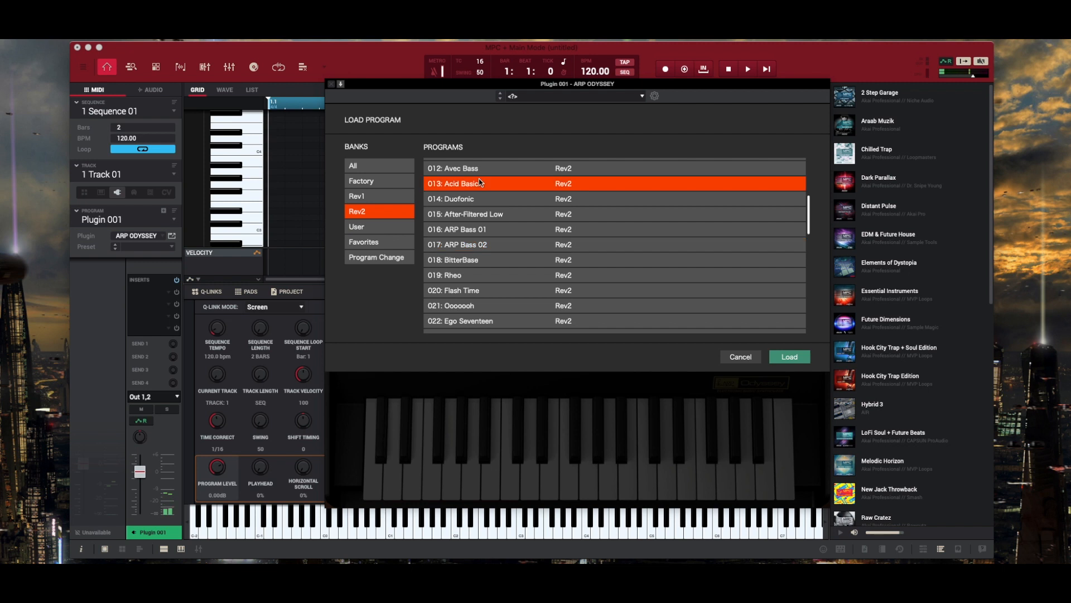
left_click(481, 168)
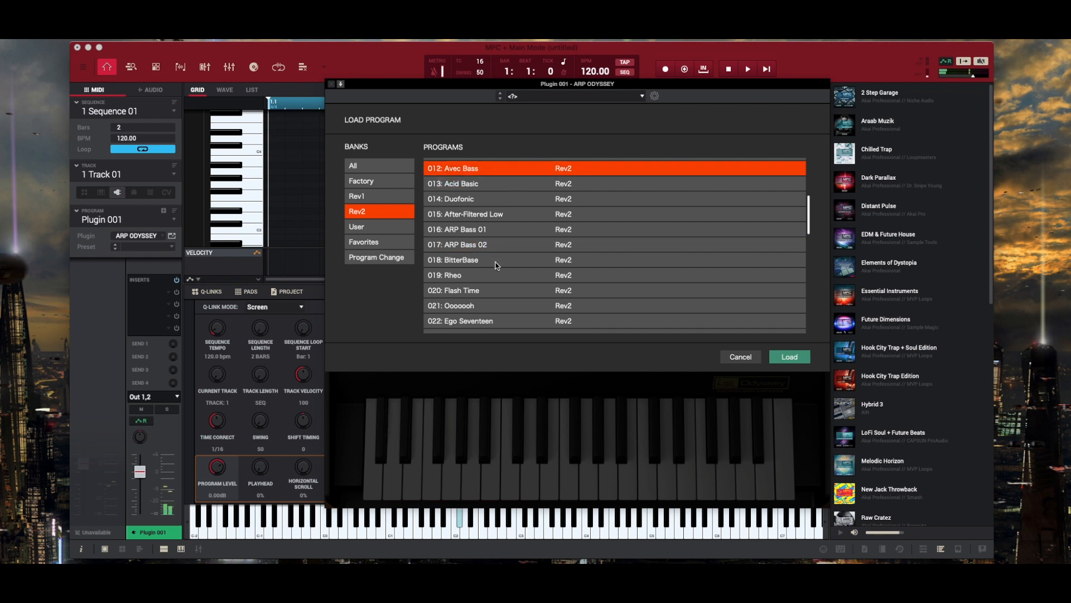
- Audition the Rev2 programs Düsseldorf, Ballroom Chord, PhaseArp and The Prisoner
scroll(486, 212, "down", 5)
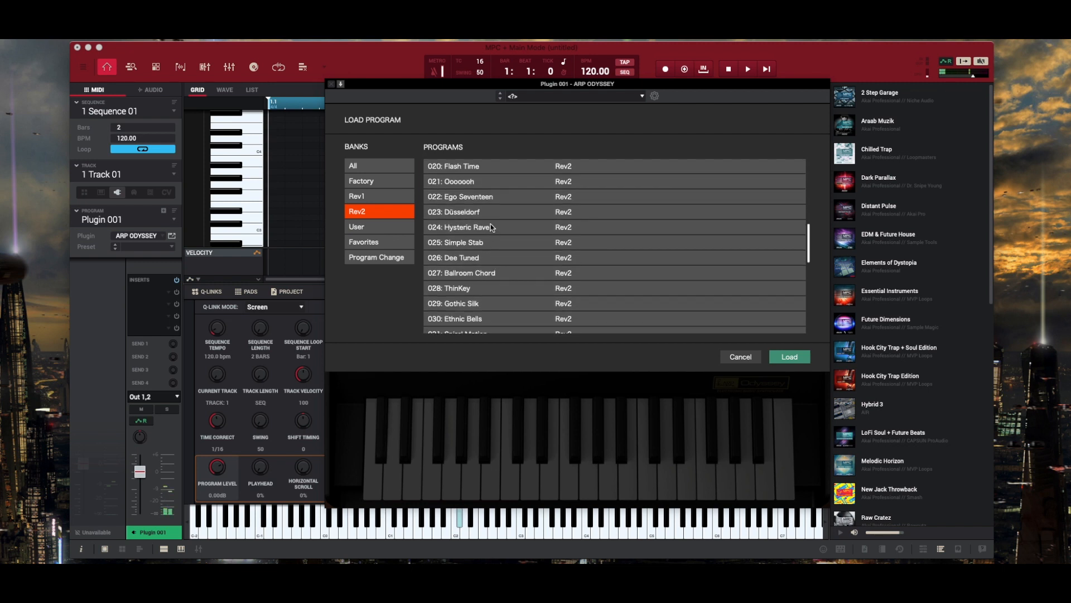
left_click(490, 213)
left_click(497, 270)
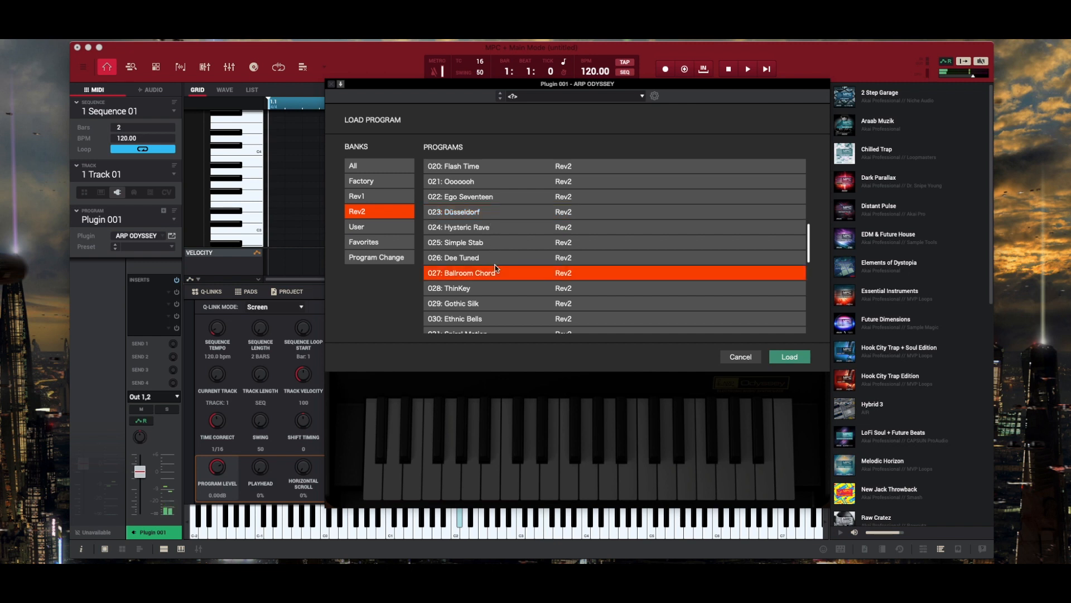
scroll(496, 269, "down", 8)
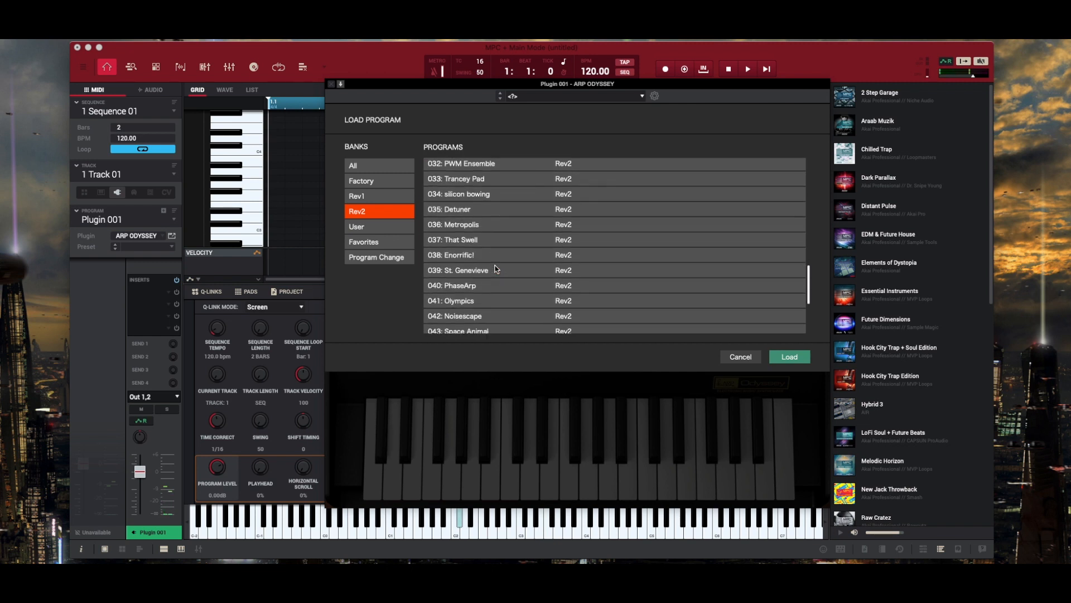
left_click(496, 275)
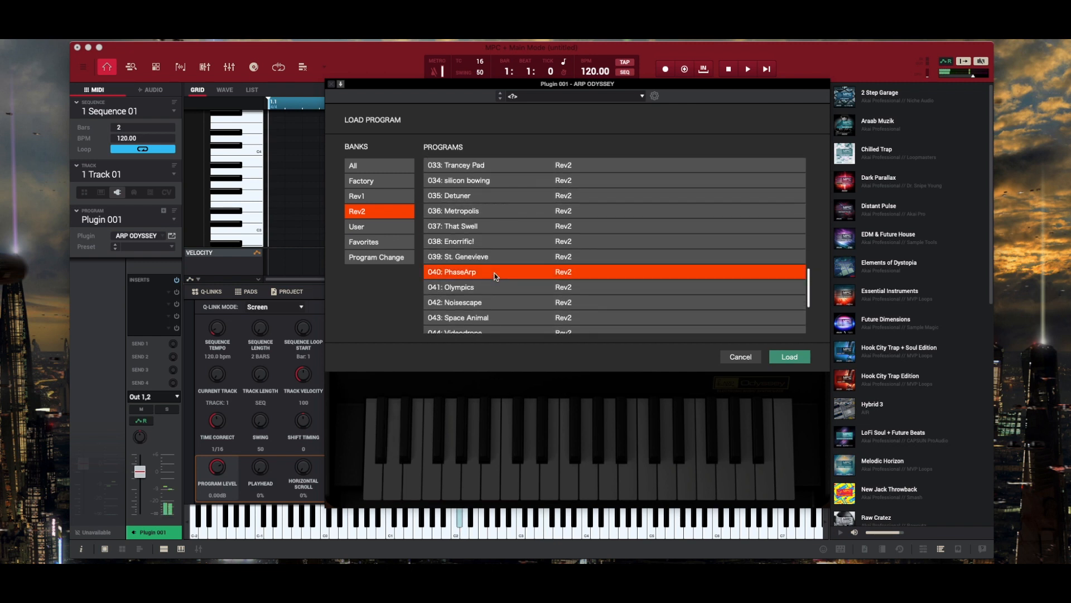
scroll(496, 275, "down", 4)
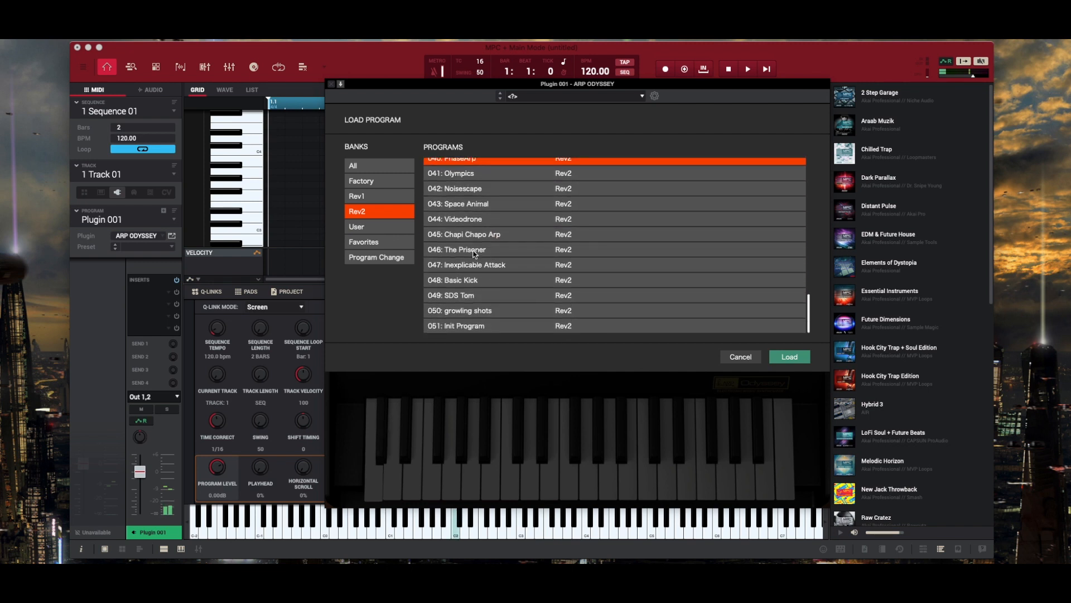
left_click(475, 254)
- Look through the Rev2 bank, and audition 009: BaseBooster and 008: Drift Bass in the Rev1 bank
scroll(475, 254, "up", 6)
scroll(475, 254, "up", 4)
scroll(474, 226, "up", 10)
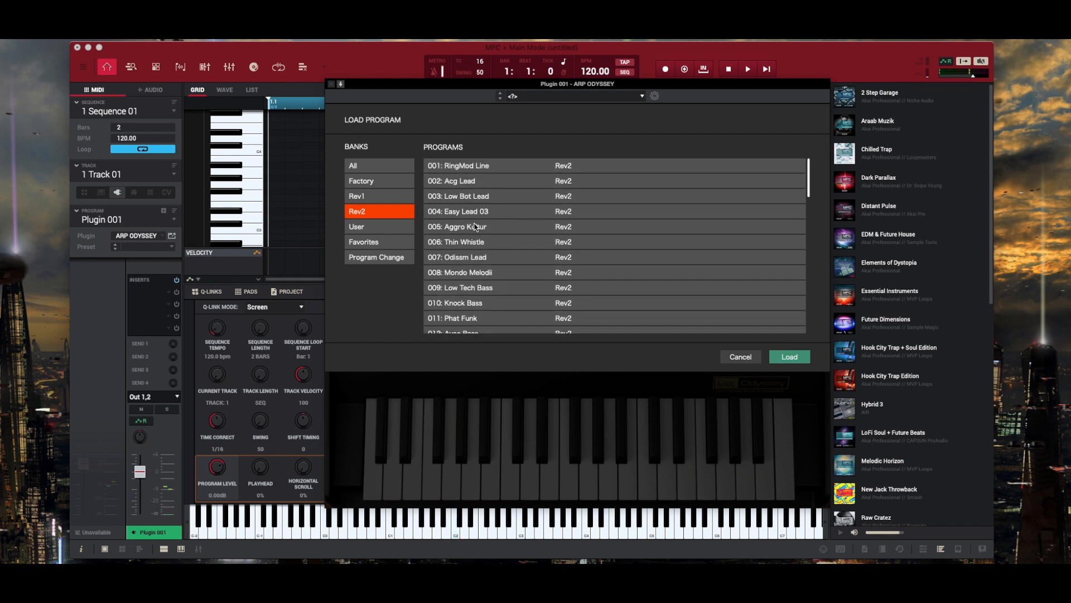
scroll(474, 226, "down", 6)
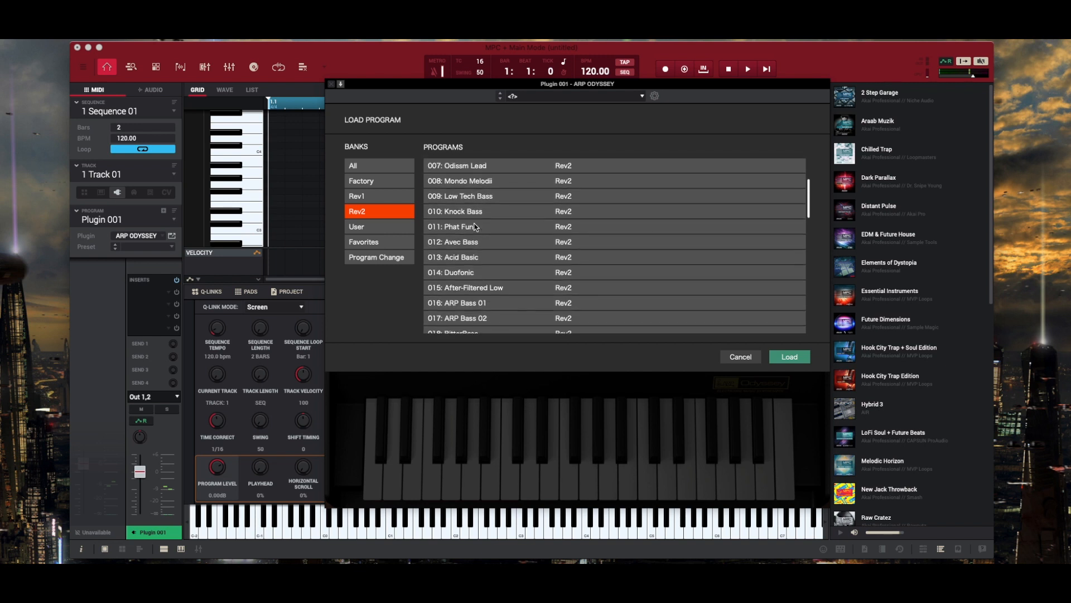
scroll(475, 226, "down", 10)
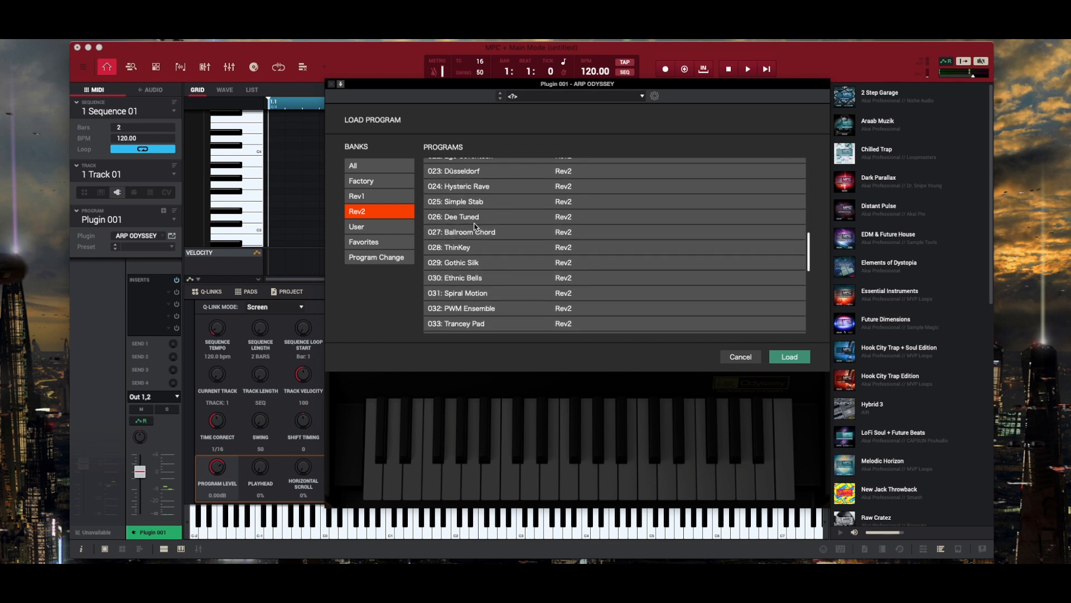
scroll(474, 226, "down", 5)
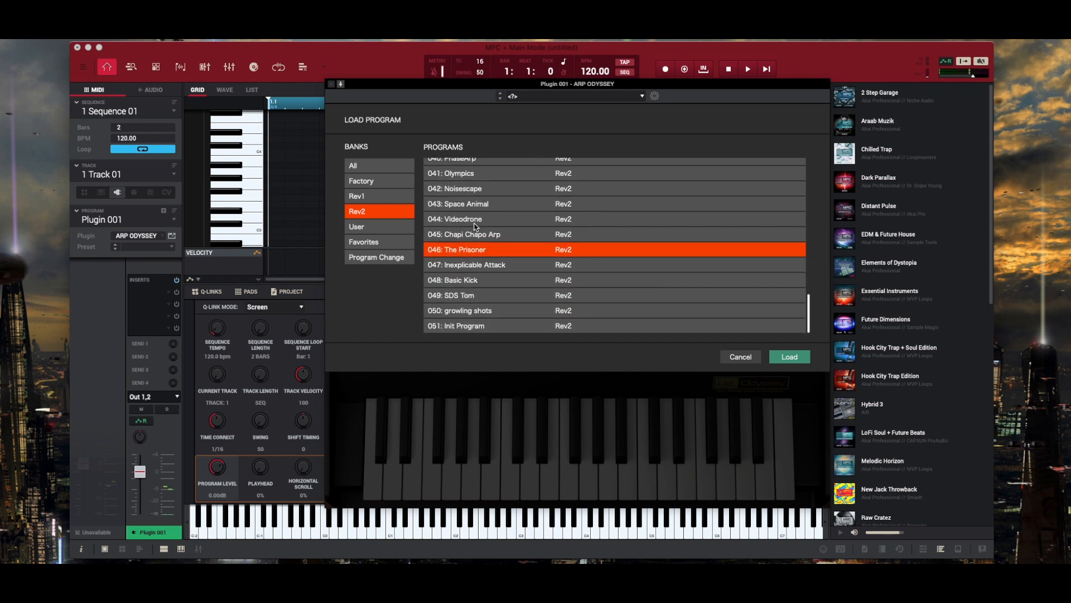
left_click(367, 197)
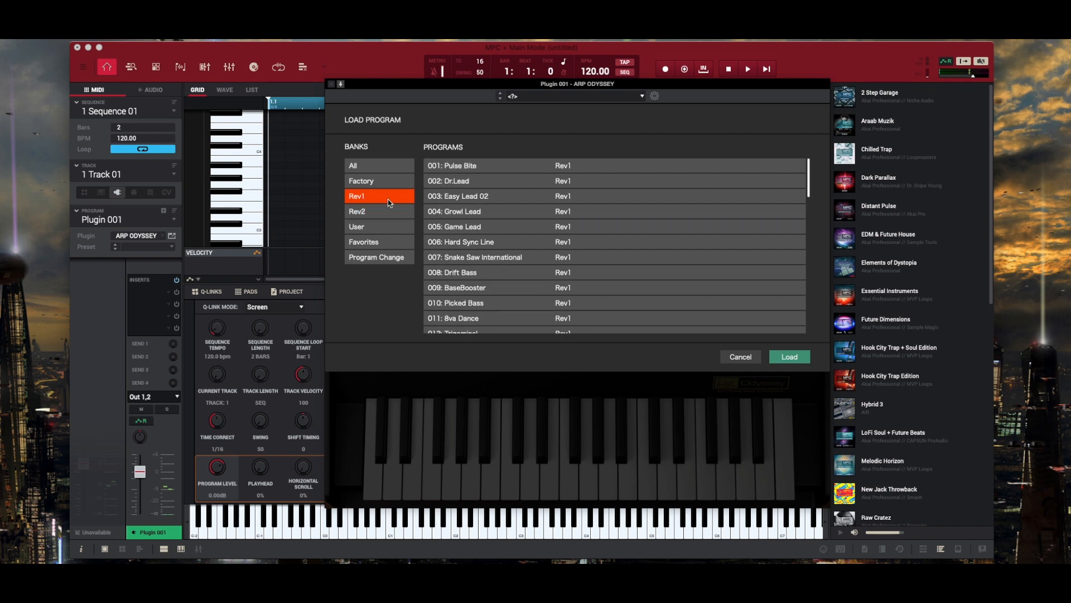
scroll(474, 277, "down", 1)
left_click(474, 274)
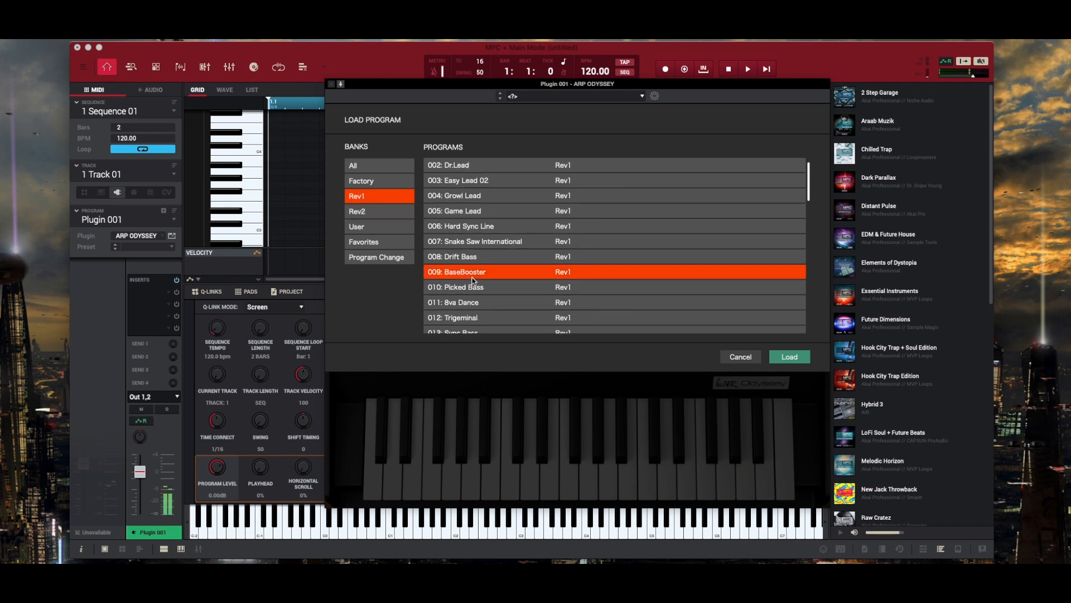
left_click(475, 260)
- Audition the Rev1 programs 016: Eric Bassseq and 021: Zombie Blues
scroll(474, 262, "down", 5)
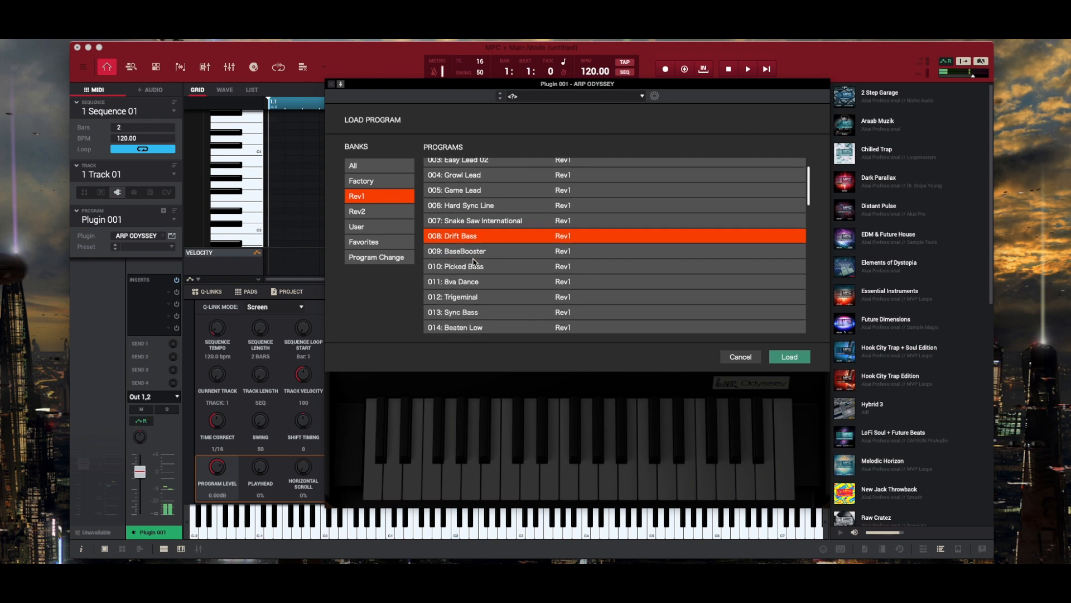
scroll(479, 267, "down", 1)
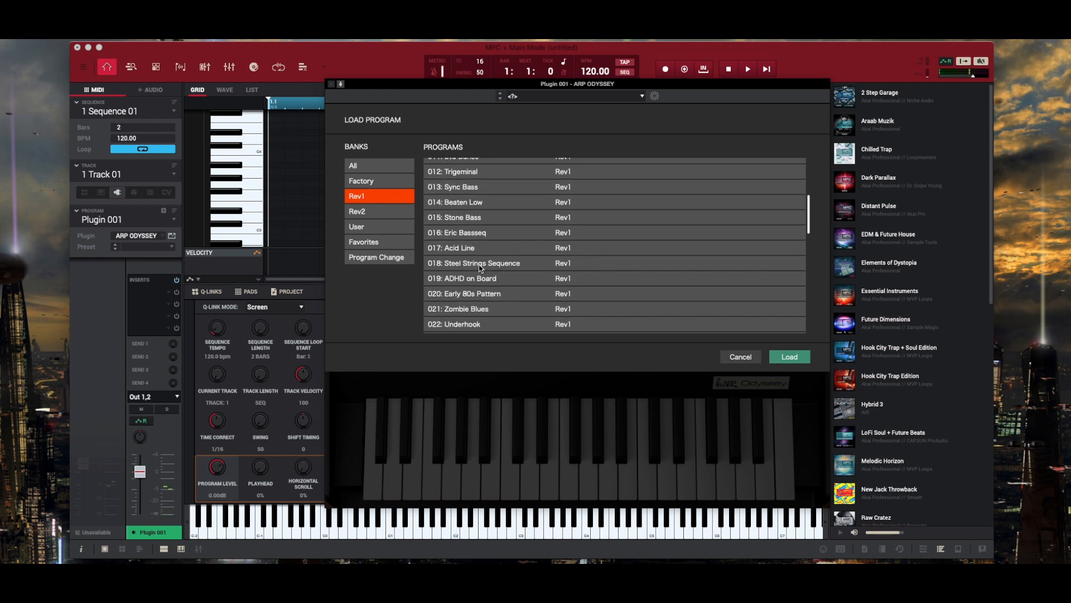
left_click(481, 236)
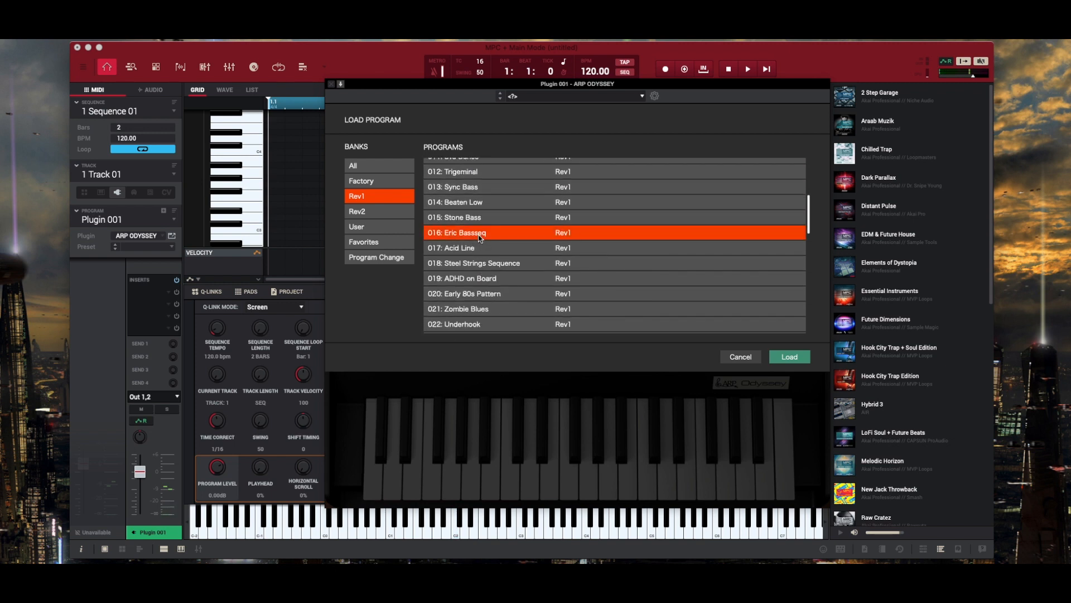
left_click(483, 308)
- Audition the Rev1 programs FM Packed Ride, Der Rhein Beat, Cheapshot and GrooveFrog 02
scroll(484, 304, "down", 5)
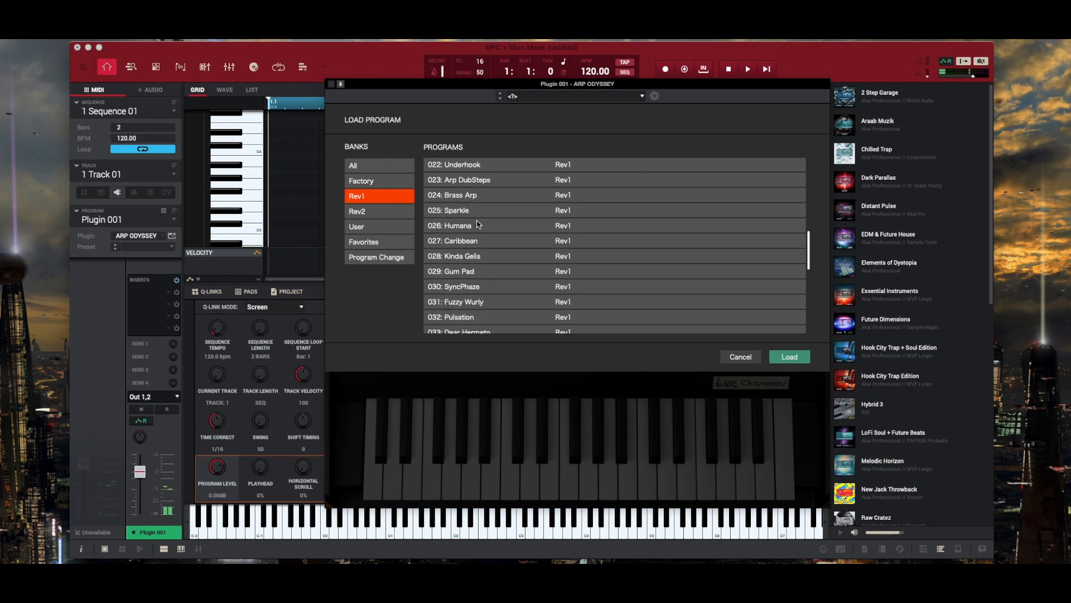
scroll(483, 269, "down", 2)
scroll(483, 268, "down", 6)
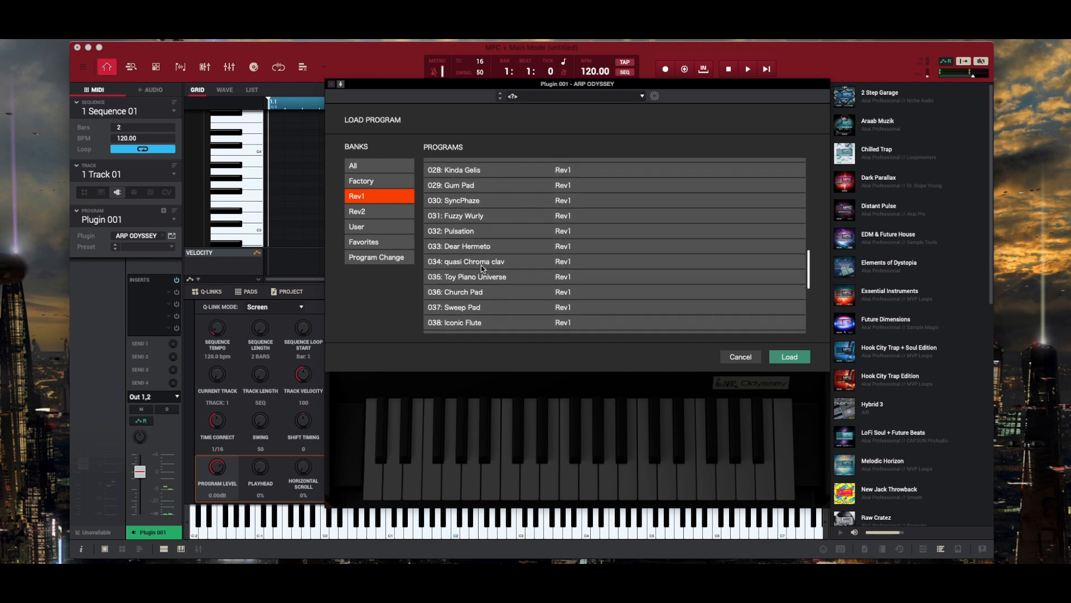
scroll(483, 268, "down", 1)
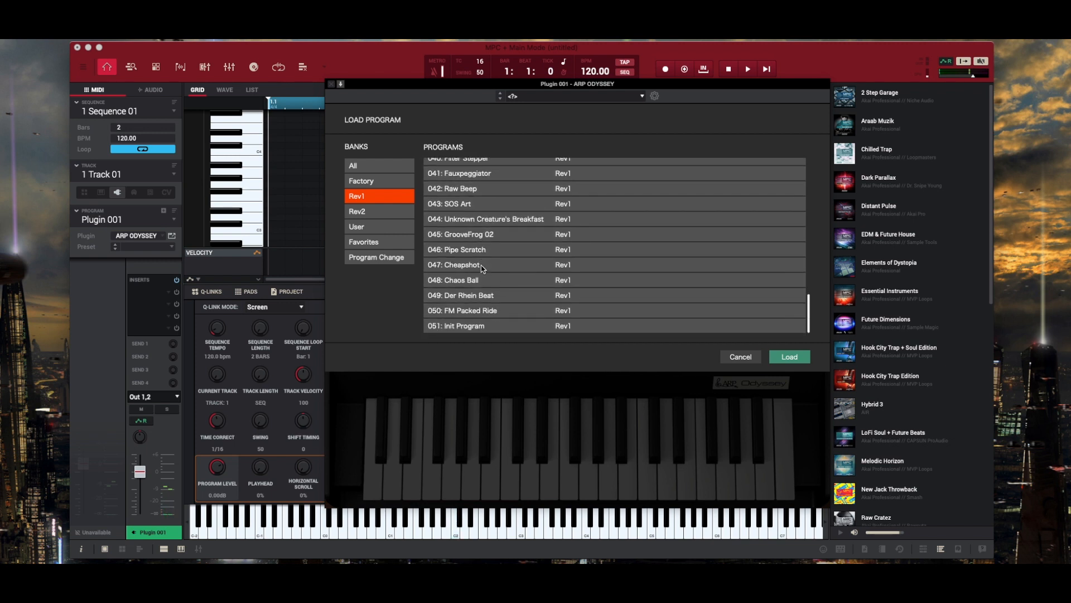
left_click(483, 311)
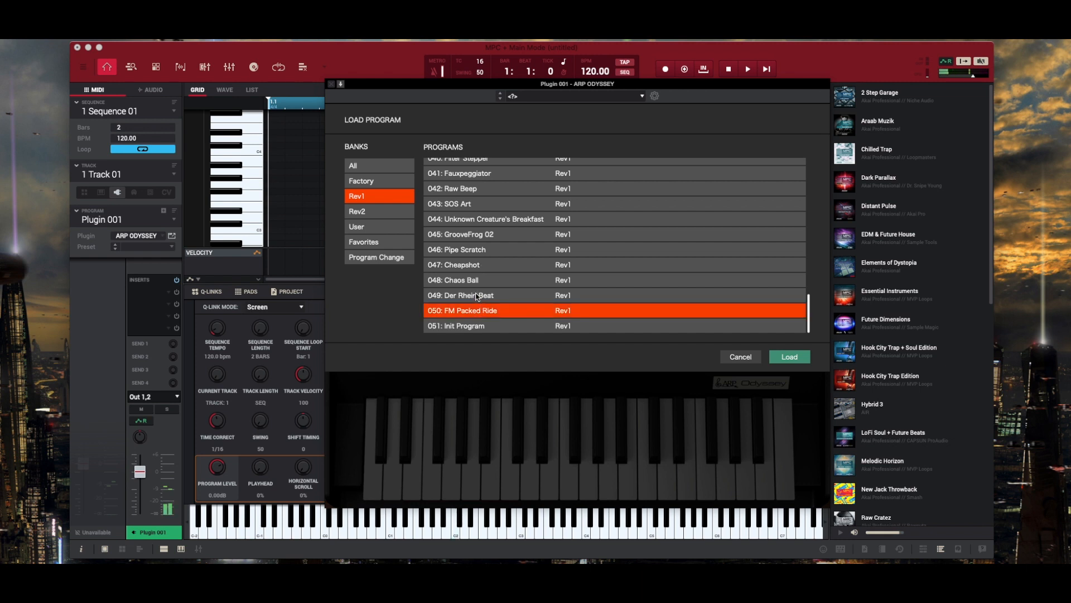
left_click(477, 296)
left_click(474, 267)
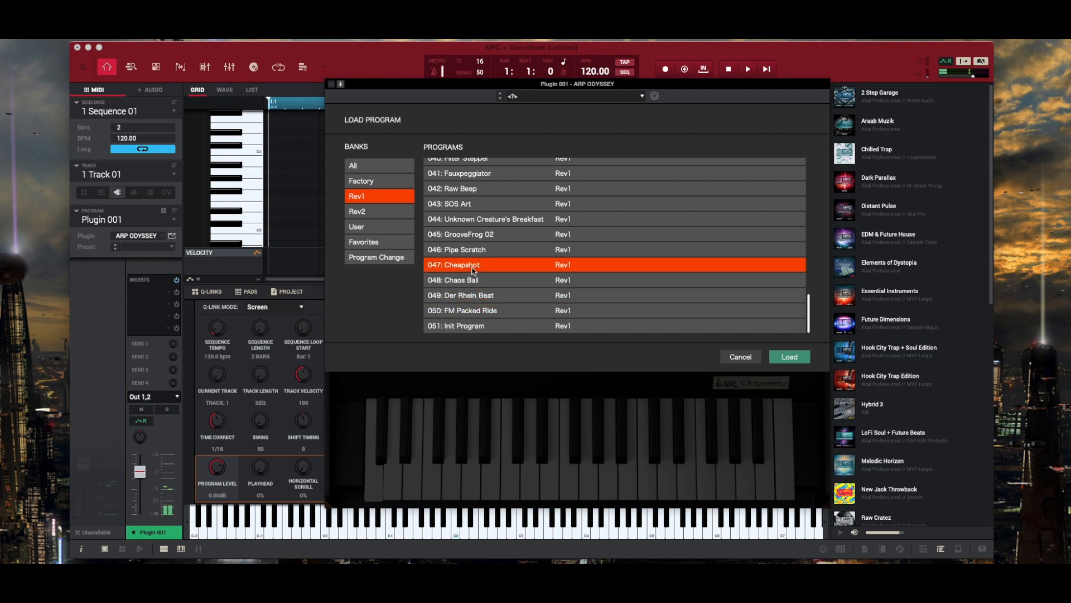
left_click(471, 237)
- Check the Favorites bank, and audition the Factory programs Can You Bass, Power Bass and Roast Bassshot among all banks
left_click(389, 244)
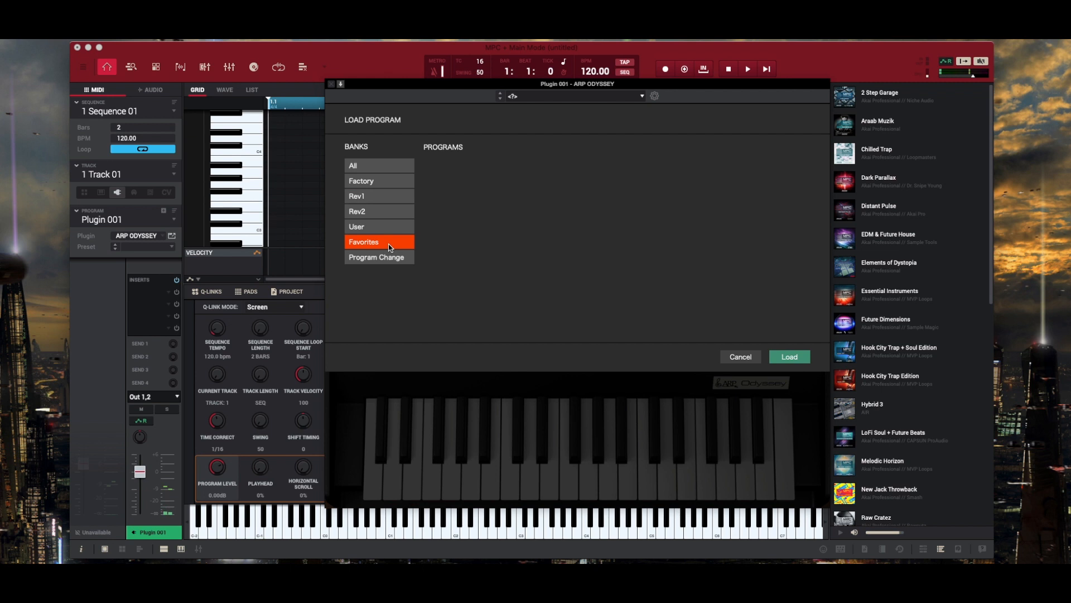
left_click(384, 166)
scroll(492, 284, "down", 10)
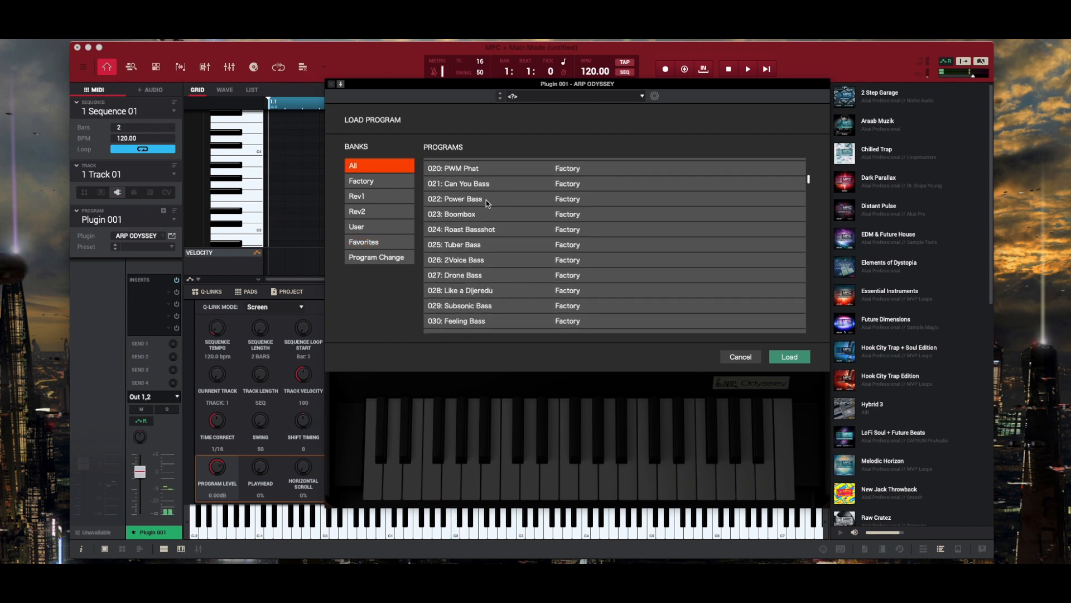
left_click(483, 187)
left_click(485, 203)
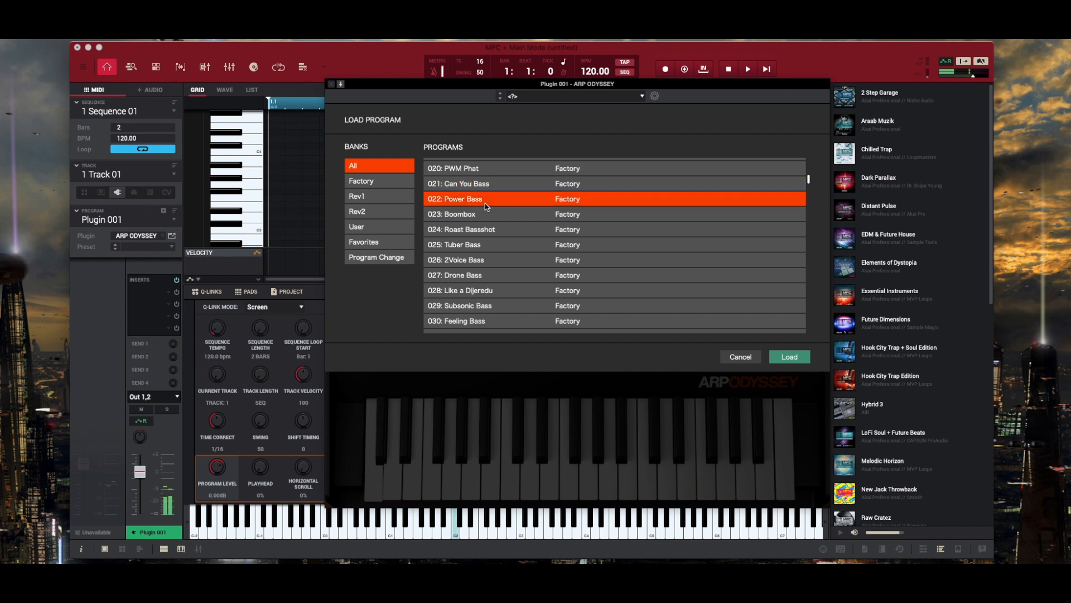
left_click(485, 226)
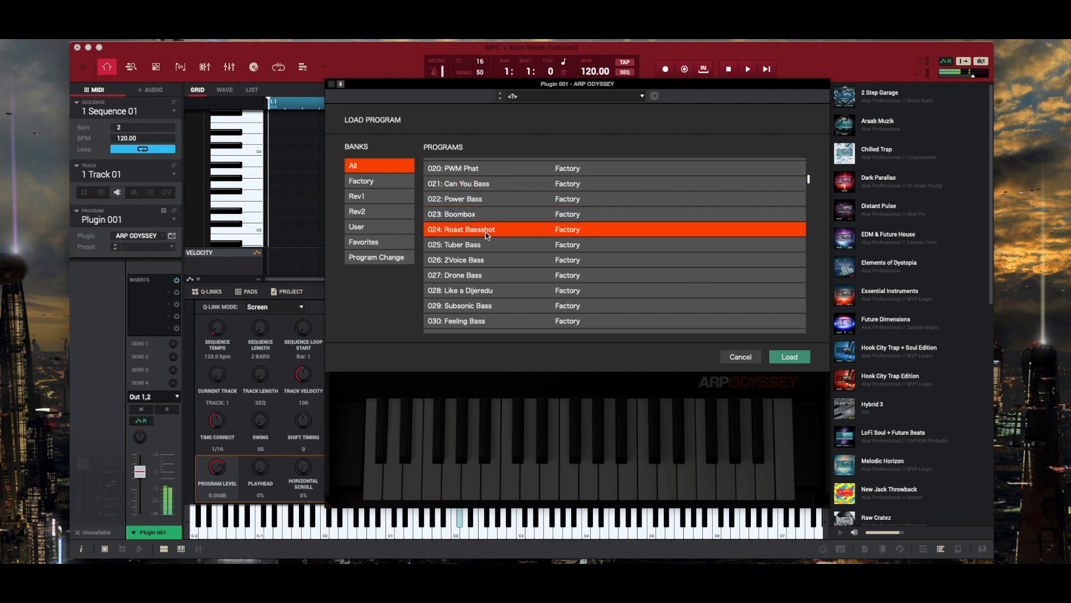
- Audition the Factory programs Tuber Bass, 2Voice Bass, Drone Bass and Subsonic Bass
left_click(486, 244)
left_click(486, 258)
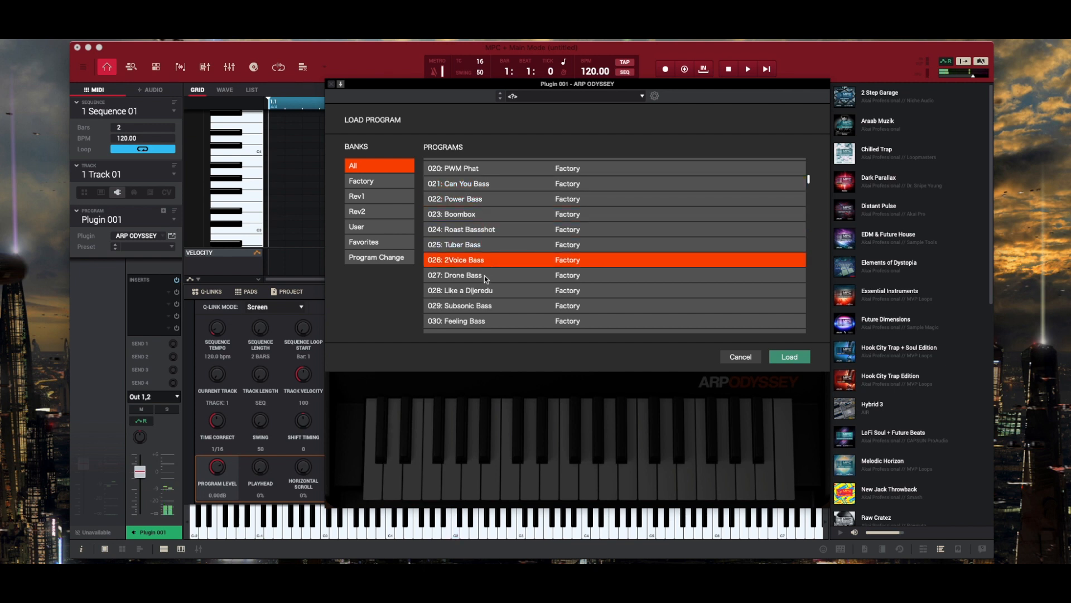
left_click(485, 275)
left_click(486, 306)
- Audition the Factory programs Feeling Bass, Oddy Funk, Hook Bass and Basic Arp
scroll(486, 306, "down", 1)
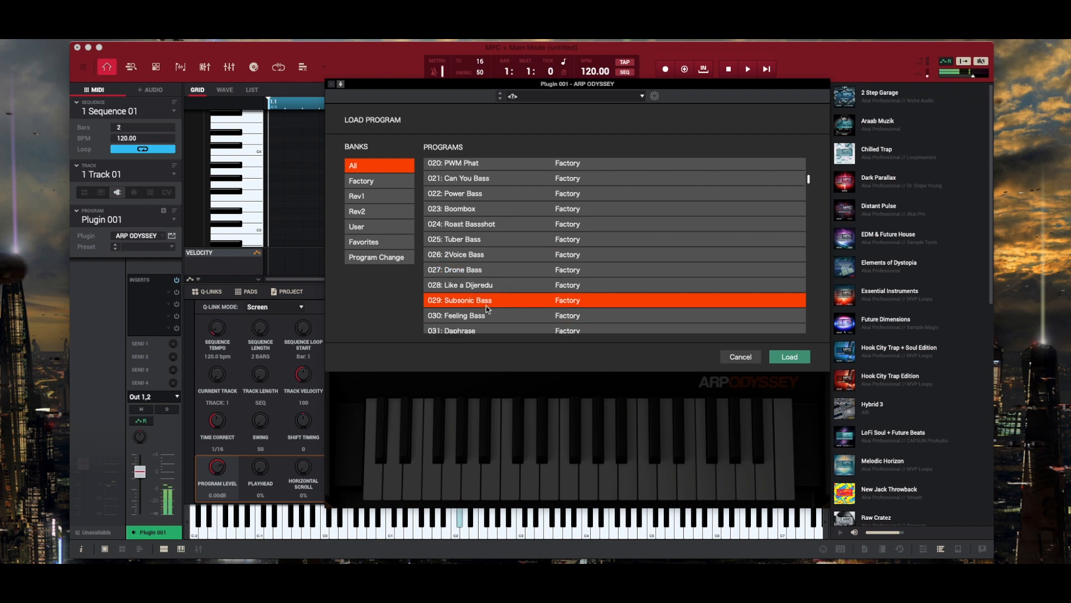
scroll(486, 306, "down", 3)
left_click(481, 255)
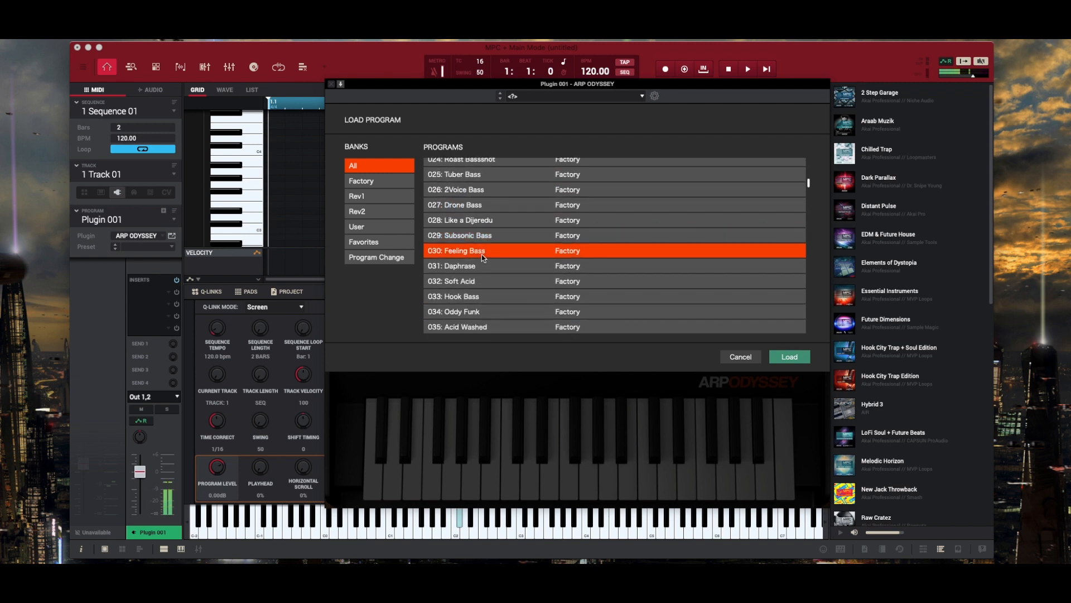
left_click(479, 307)
left_click(481, 301)
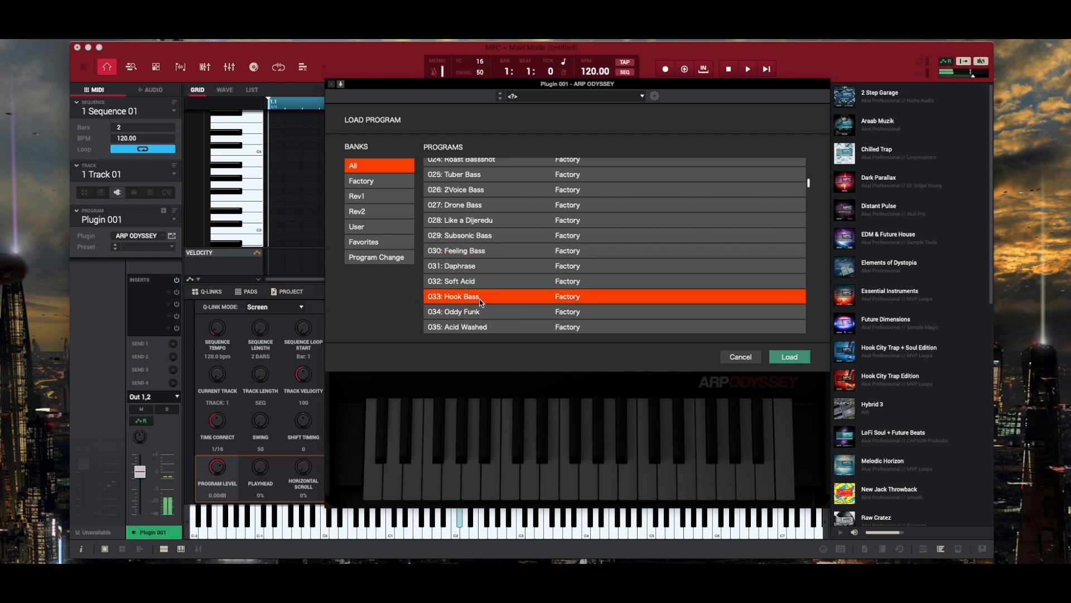
scroll(480, 300, "down", 3)
left_click(480, 286)
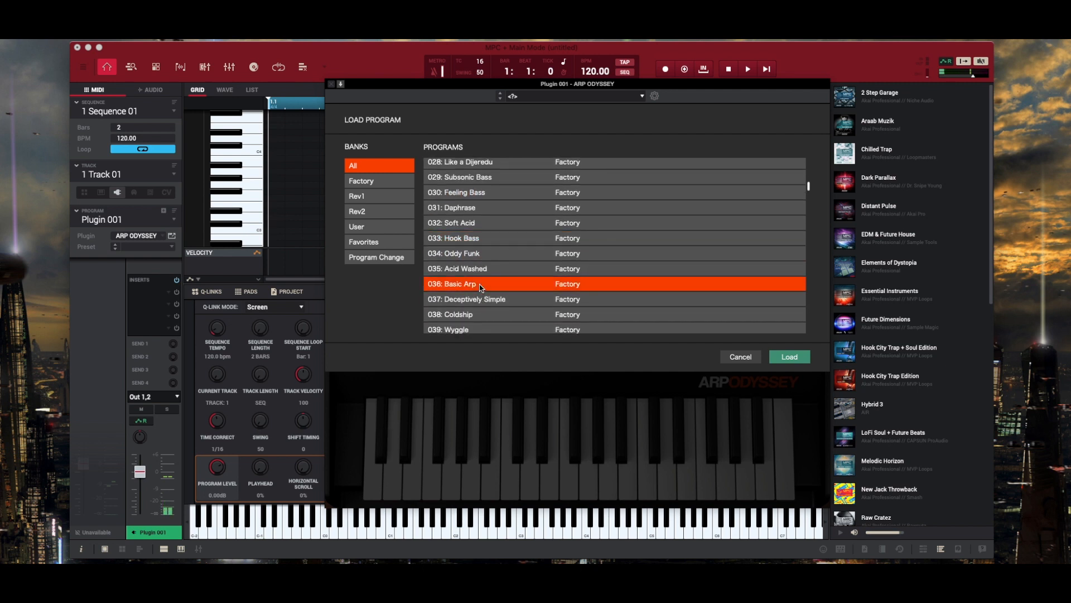
- Audition the Factory programs 042: Orbitalectro, 044: Time Capsule and 043: 8step Automata
scroll(483, 316, "down", 4)
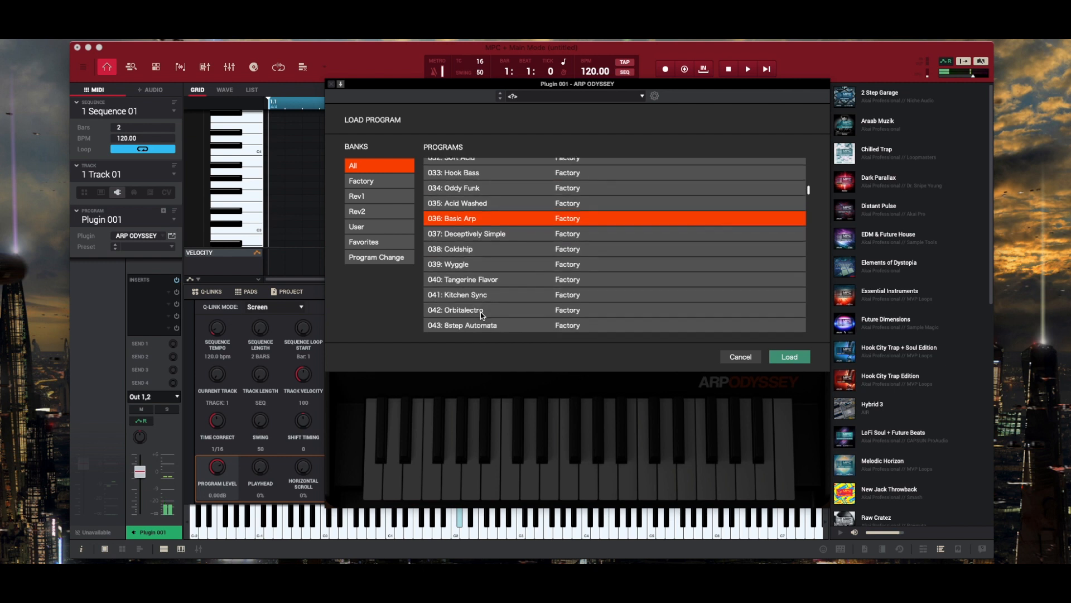
left_click(486, 269)
scroll(485, 269, "down", 2)
left_click(485, 269)
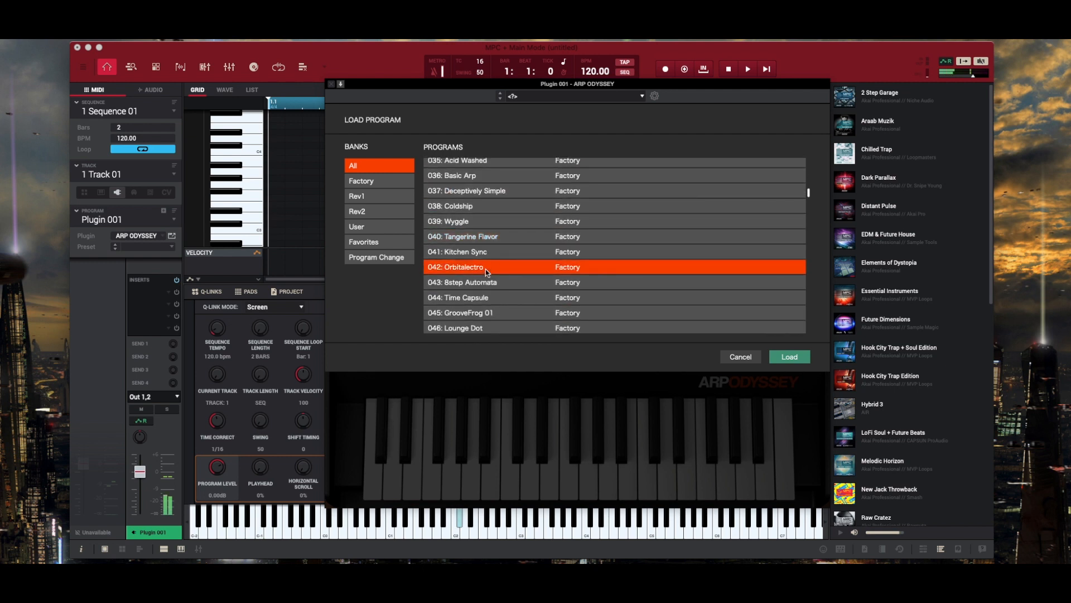
left_click(486, 300)
left_click(487, 286)
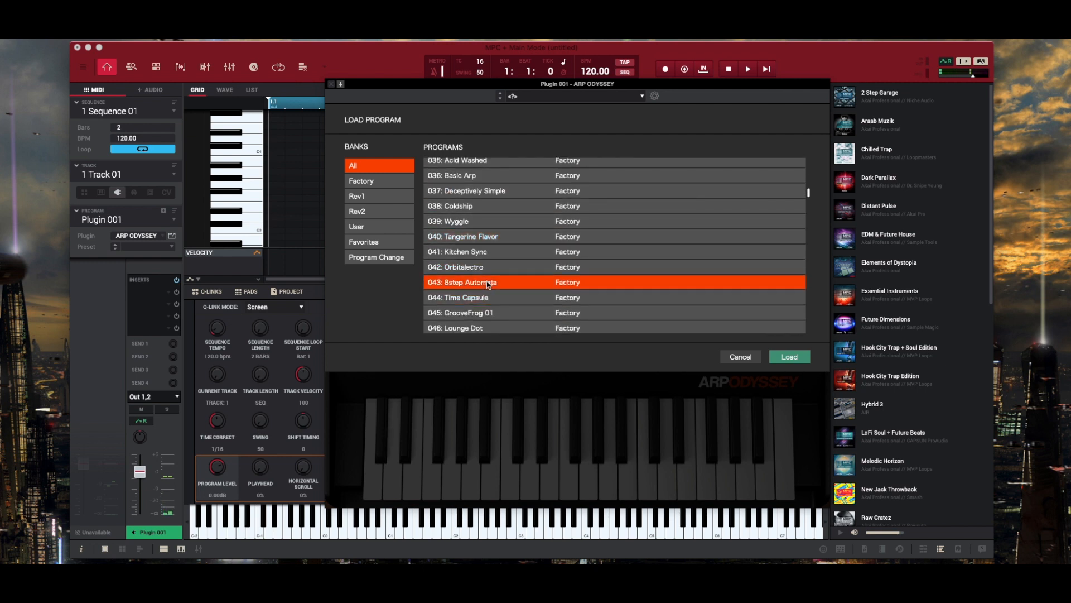
- Audition the Factory programs 049: Driving Arp, 051: Fifth Monster and 053: Prophetic
scroll(486, 284, "down", 5)
scroll(487, 285, "down", 1)
left_click(485, 245)
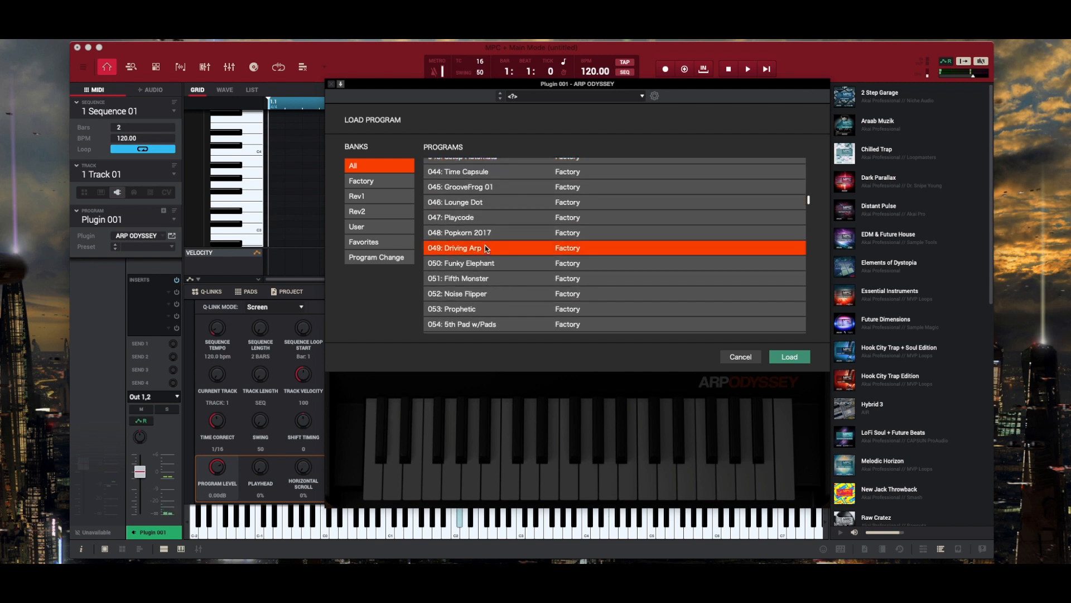
left_click(488, 280)
left_click(488, 305)
- Audition further Factory programs, including 059: Dat 80s Brass and 083: Poly Brass
scroll(487, 307, "down", 2)
scroll(488, 307, "down", 4)
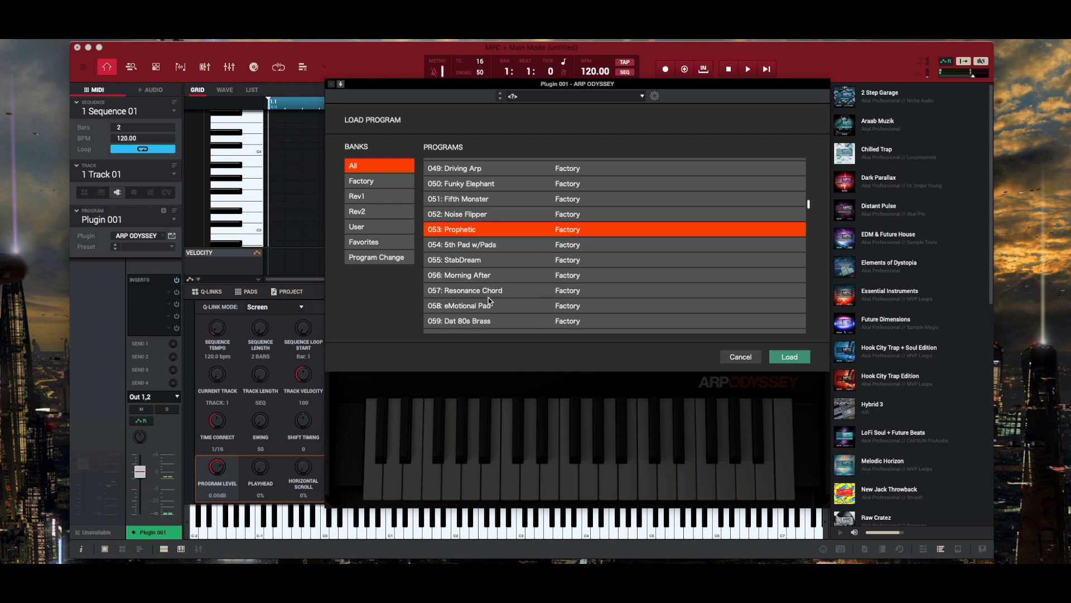
left_click(487, 297)
scroll(488, 297, "down", 3)
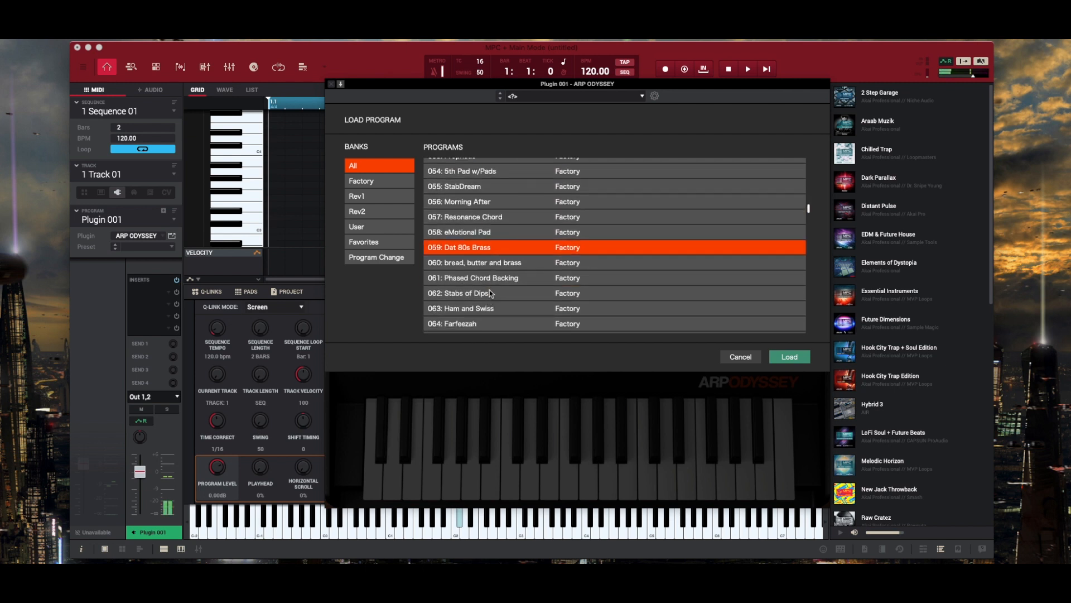
left_click(490, 289)
scroll(489, 290, "down", 5)
scroll(490, 289, "down", 5)
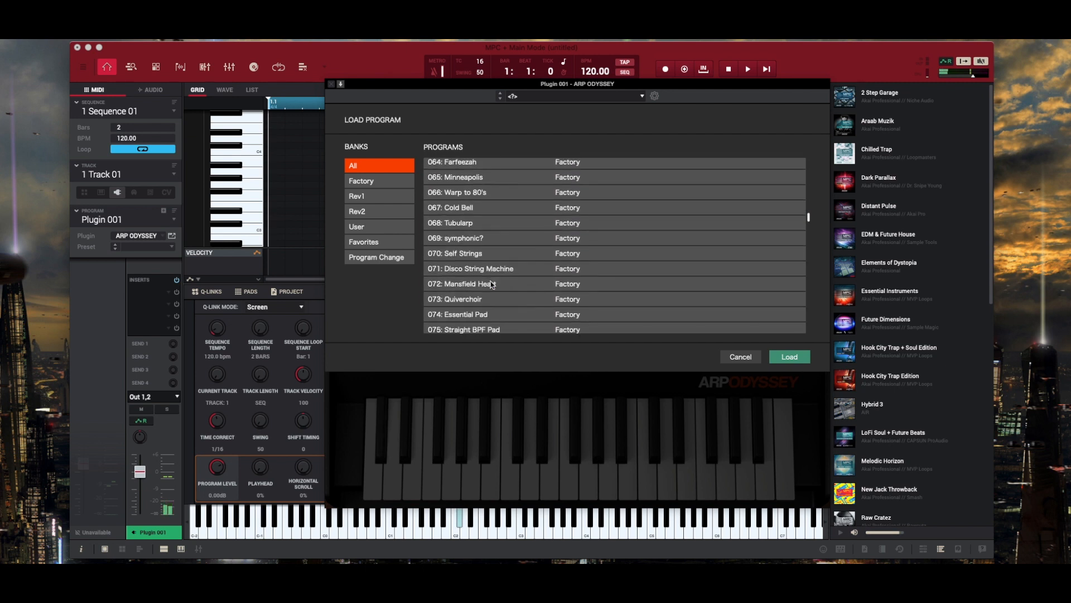
left_click(486, 196)
scroll(485, 266, "down", 10)
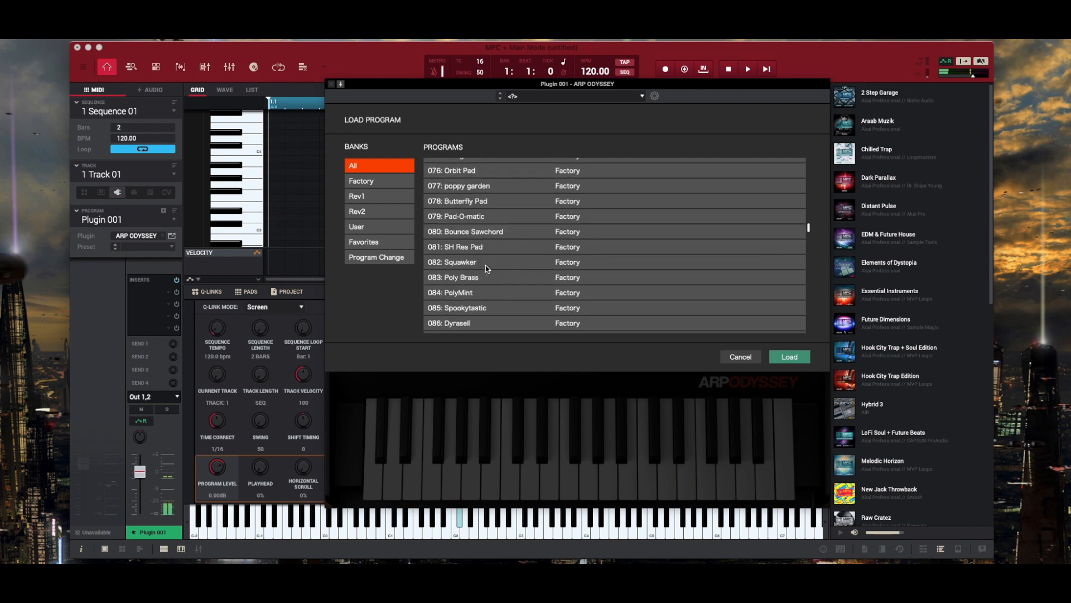
left_click(484, 242)
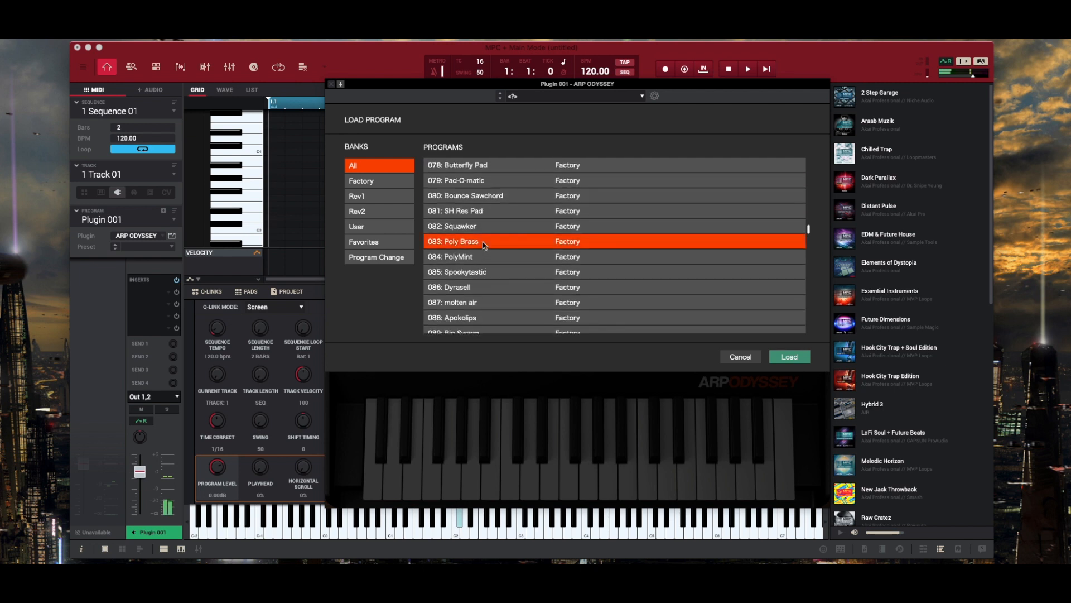
- Audition the Factory programs 018: Bon Bass, 019: Juice Bass and 021: Can You Bass
scroll(484, 242, "down", 3)
scroll(483, 242, "up", 20)
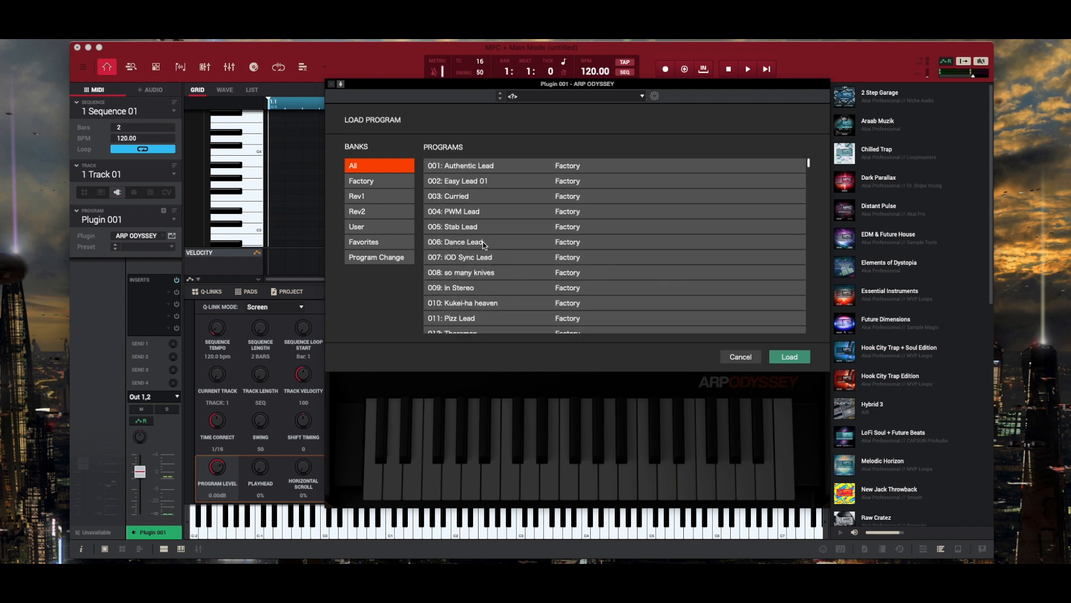
scroll(466, 232, "down", 5)
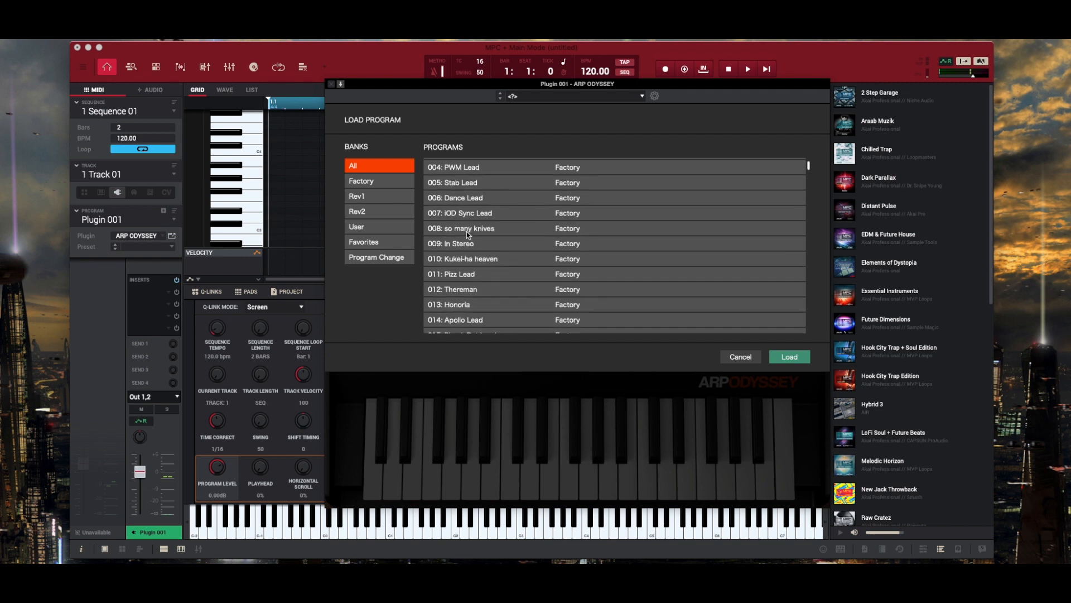
scroll(466, 232, "down", 4)
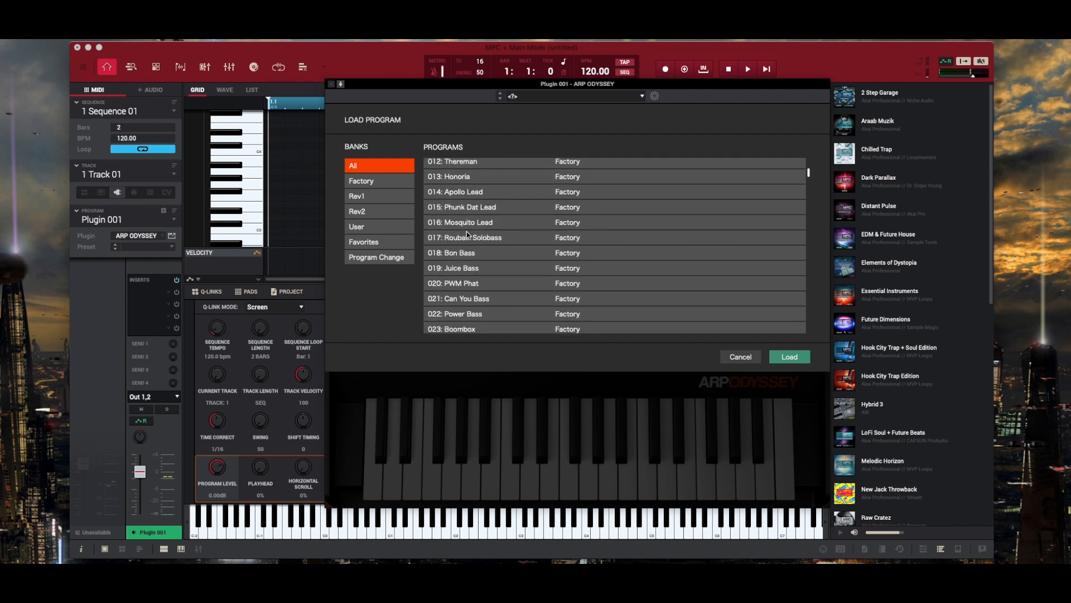
left_click(470, 258)
left_click(471, 269)
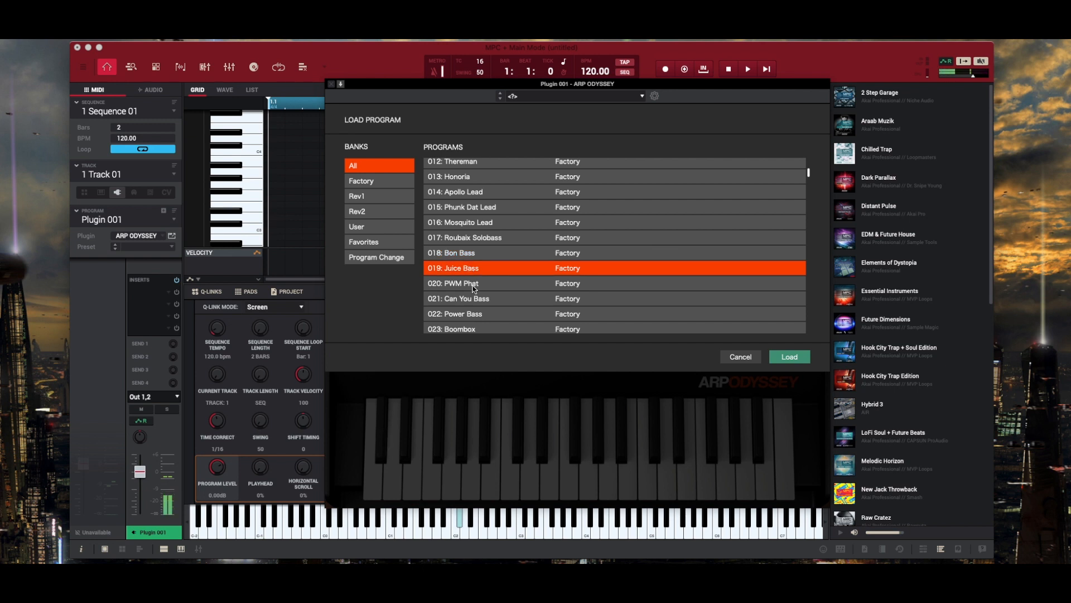
left_click(480, 301)
- Audition the Factory programs 024: Roast Bassshot, 025: Tuber Bass, 027: Drone Bass and 029: Subsonic Bass
scroll(480, 307, "down", 1)
scroll(480, 307, "down", 3)
left_click(484, 282)
left_click(481, 300)
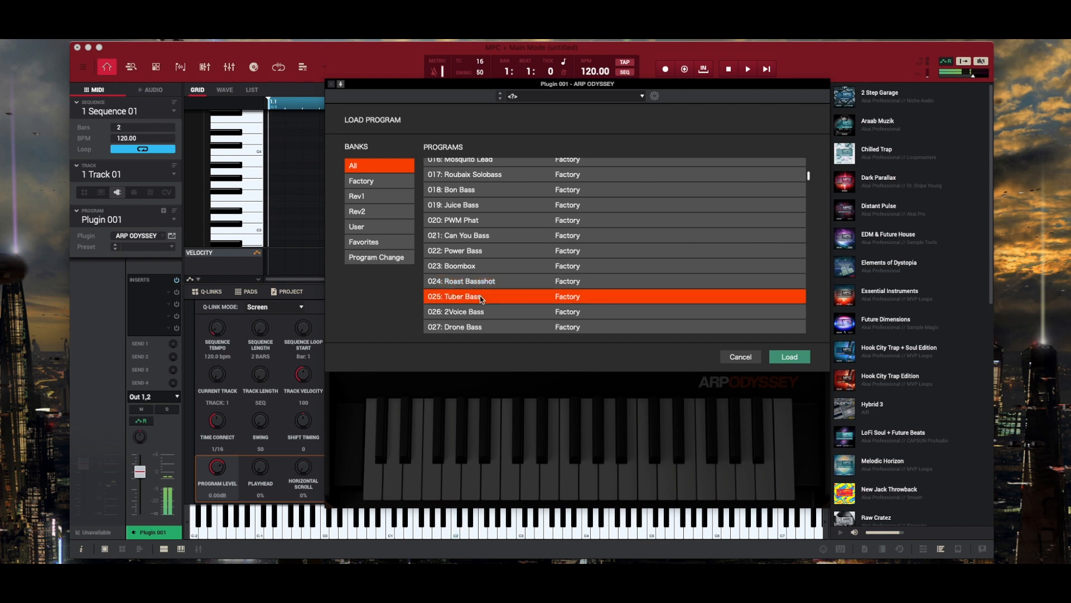
scroll(481, 299, "down", 2)
left_click(483, 283)
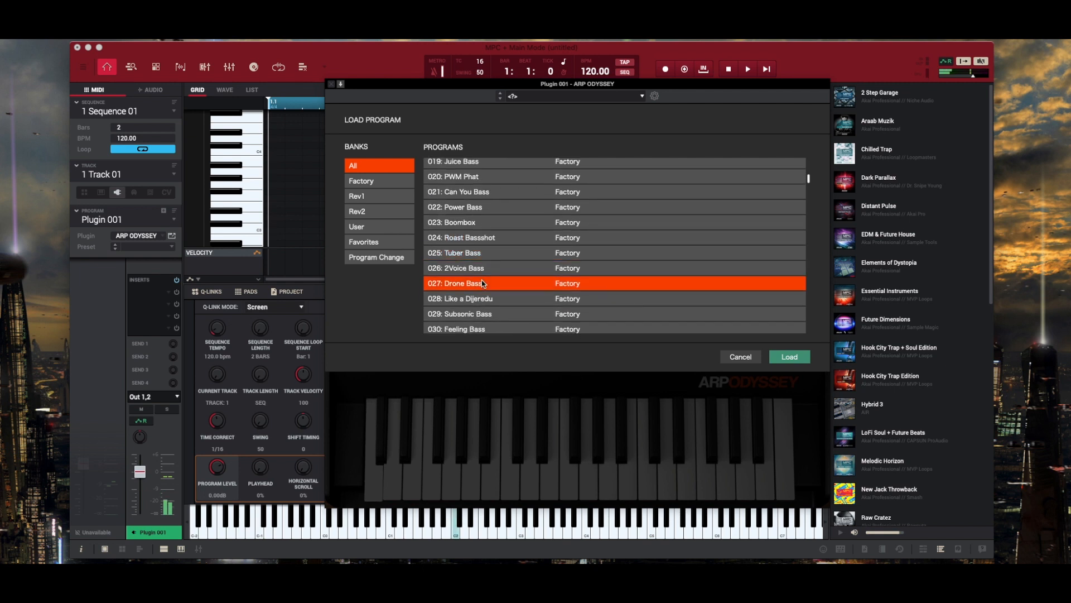
left_click(485, 319)
- Load the Factory program 030: Feeling Bass into ARP ODYSSEY and close the plugin window
scroll(484, 319, "down", 3)
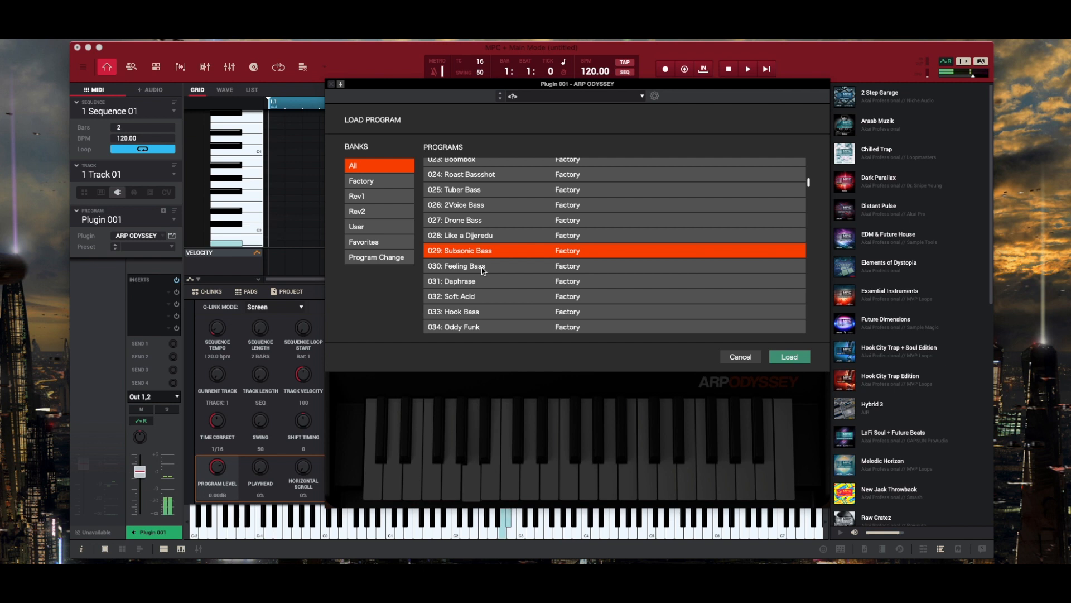
left_click(485, 267)
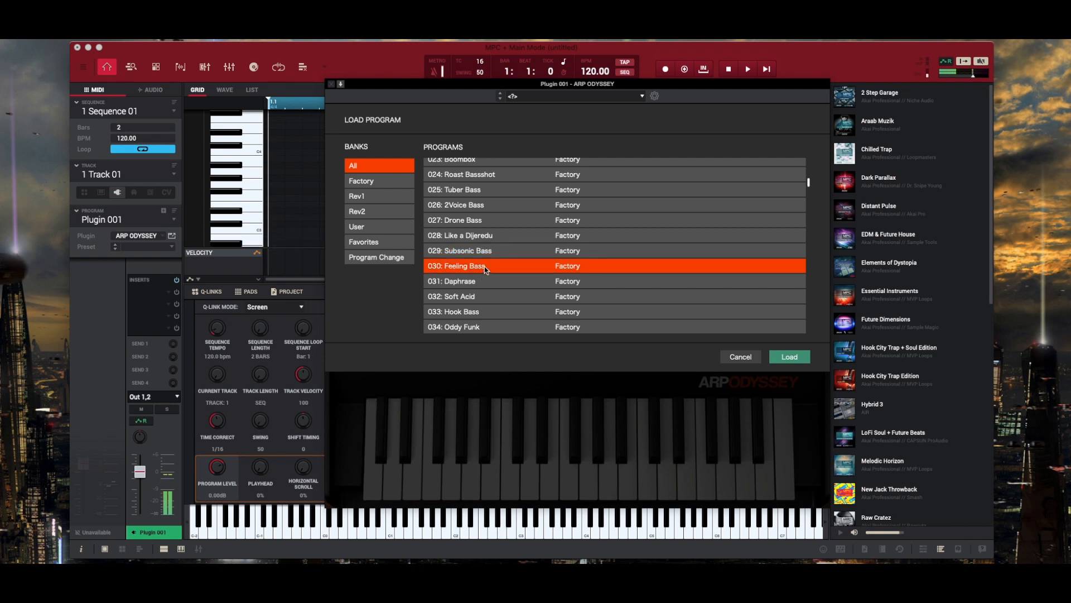
left_click(789, 356)
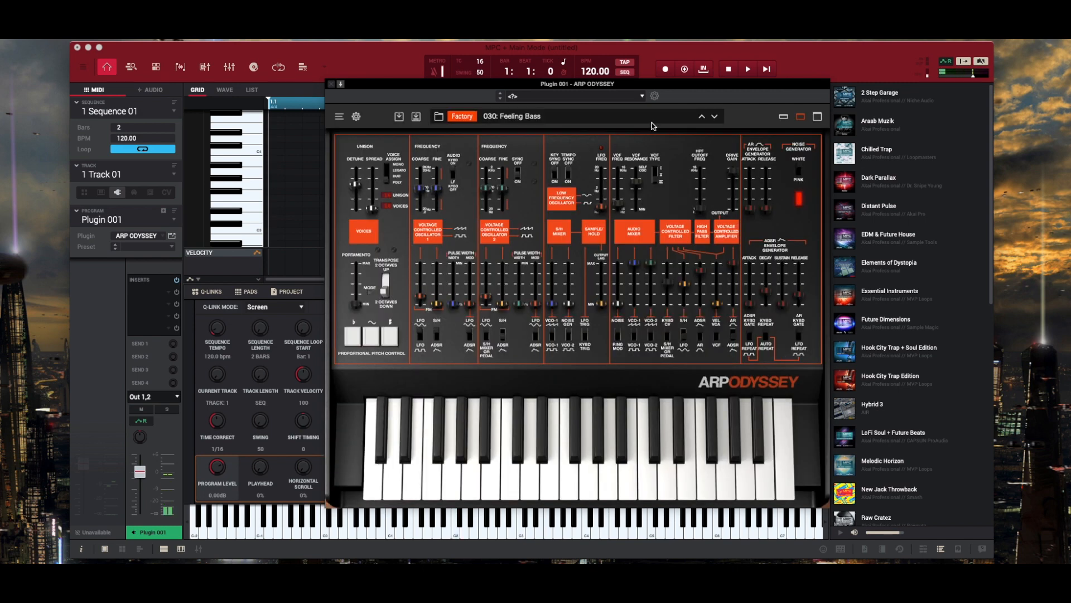
left_click(331, 85)
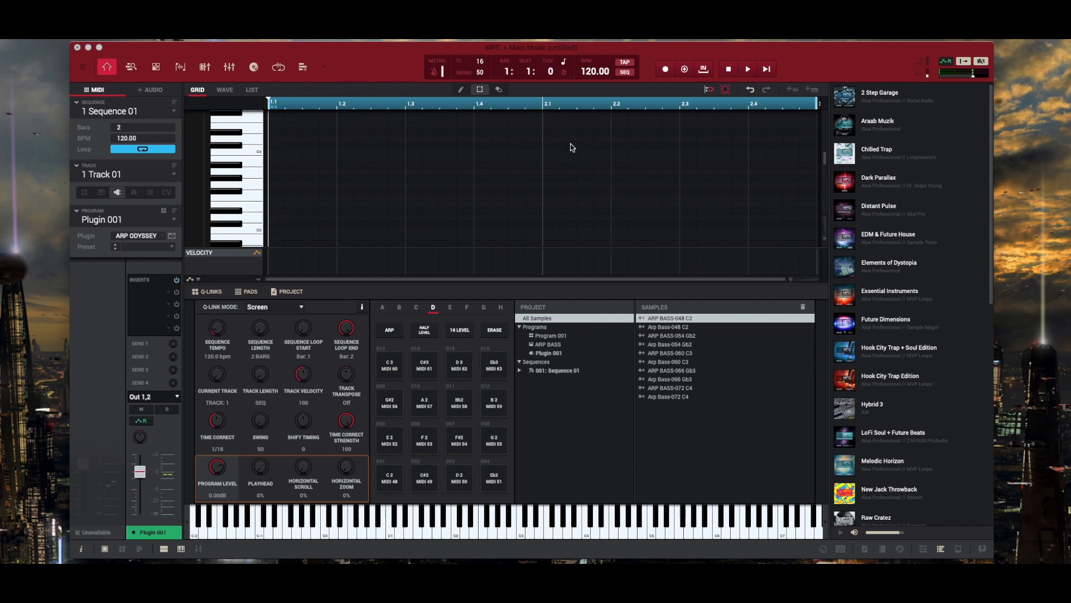
- Open the Auto Sampler and set the note length to 5.7 (5700 ms) and the tail to 2.2 (2200 ms)
key("F7")
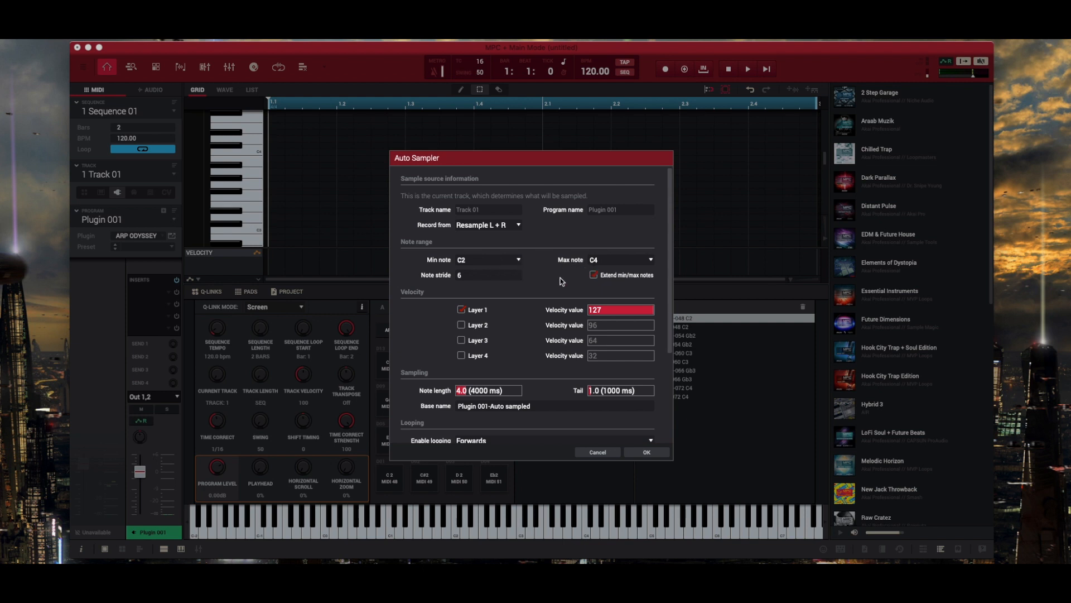
scroll(554, 282, "down", 5)
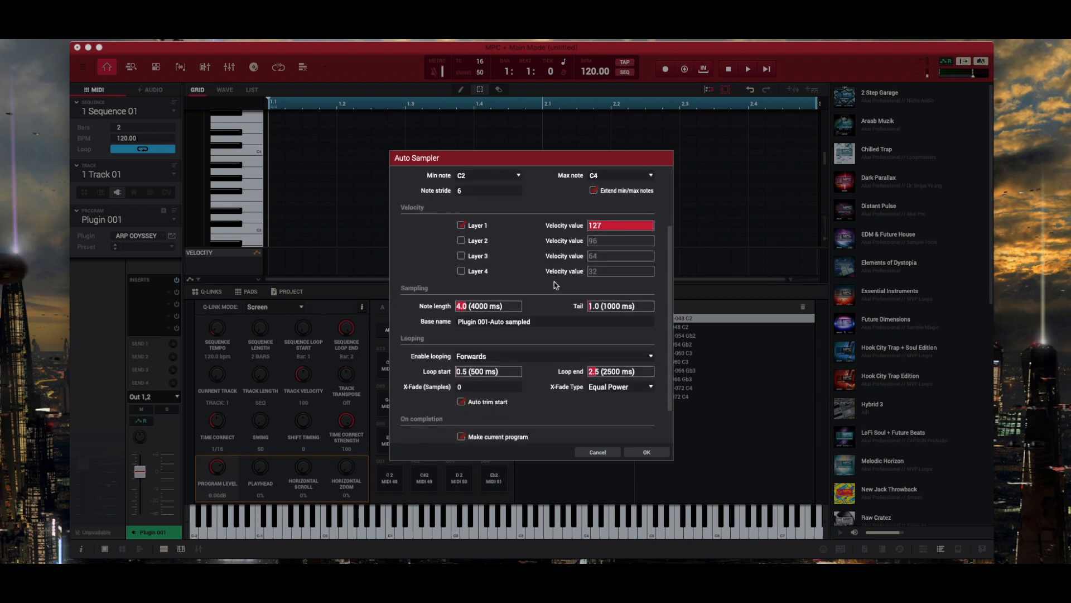
scroll(555, 285, "down", 1)
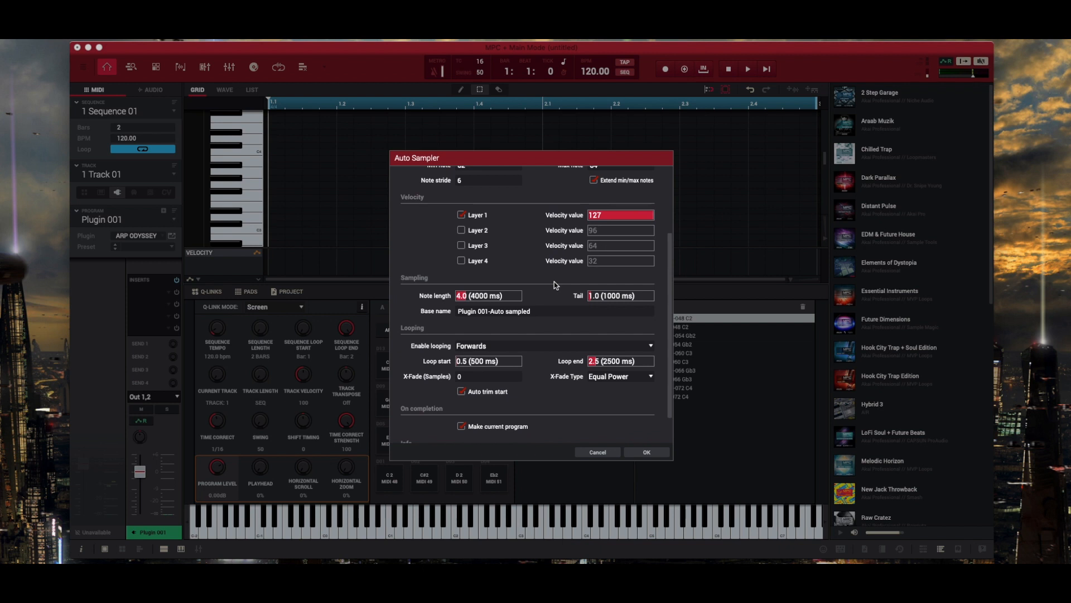
left_click(460, 297)
scroll(460, 300, "up", 6)
key("1")
scroll(460, 297, "down", 2)
left_click_drag(458, 296, 468, 296)
left_click_drag(464, 295, 472, 296)
scroll(595, 301, "up", 3)
scroll(595, 302, "up", 9)
- Replace the Auto Sampler's base name with ARP BASS
left_click(533, 316)
key("BackSpace")
key("BackSpace")
key("BackSpace")
key("BackSpace")
key("BackSpace")
key("BackSpace")
key("BackSpace")
key("BackSpace")
key("BackSpace")
key("BackSpace")
key("BackSpace")
key("BackSpace")
key("BackSpace")
key("BackSpace")
key("BackSpace")
key("BackSpace")
key("BackSpace")
key("BackSpace")
key("BackSpace")
key("BackSpace")
key("BackSpace")
key("BackSpace")
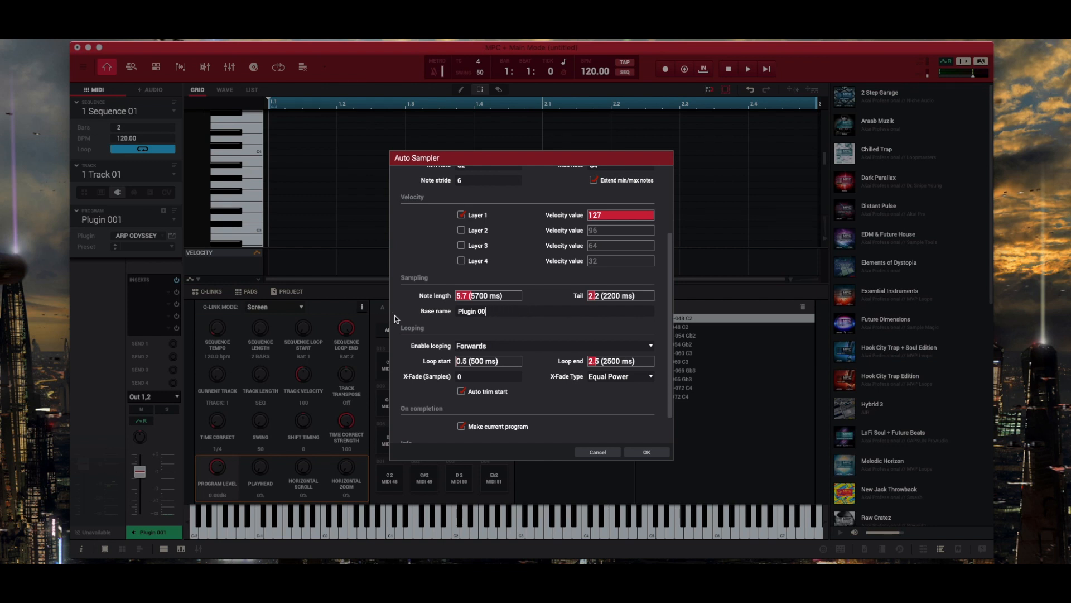
type("ARP BASS")
- Set the X-Fade type to Linear and run the auto sampling of the bass patch
scroll(550, 368, "down", 2)
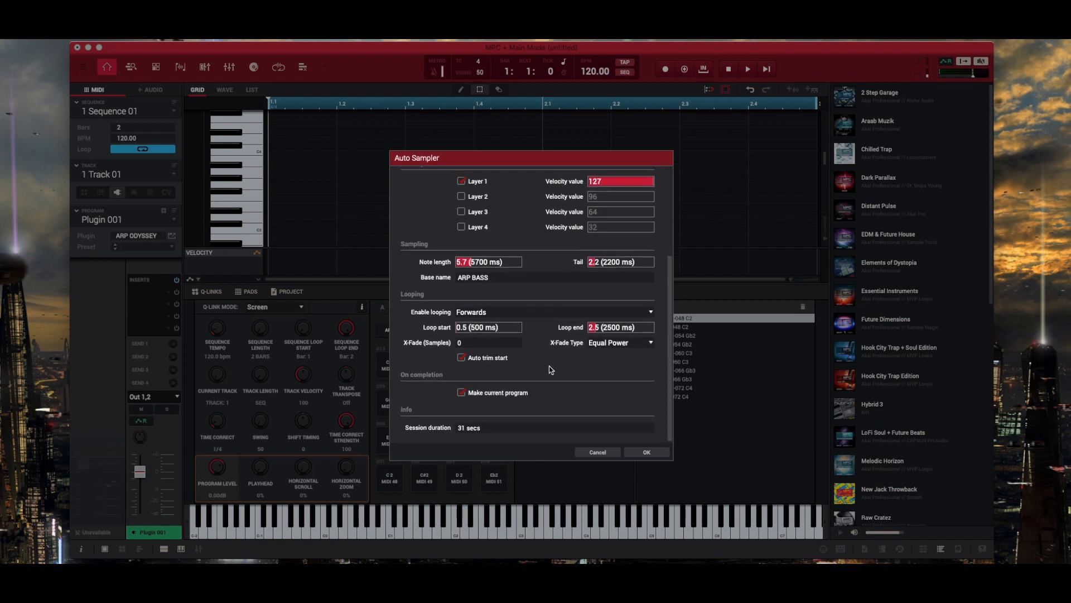
left_click(619, 343)
left_click(624, 366)
left_click(646, 453)
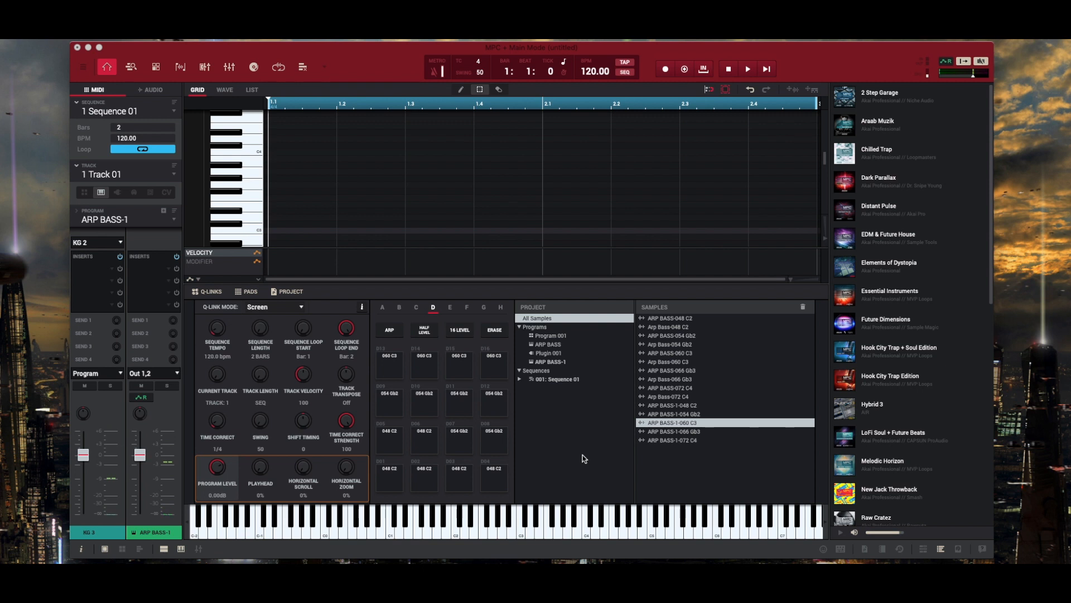
- Delete the newly auto-sampled ARP BASS-1 keygroup program from the project
left_click(521, 537)
key("Delete")
key("Return")
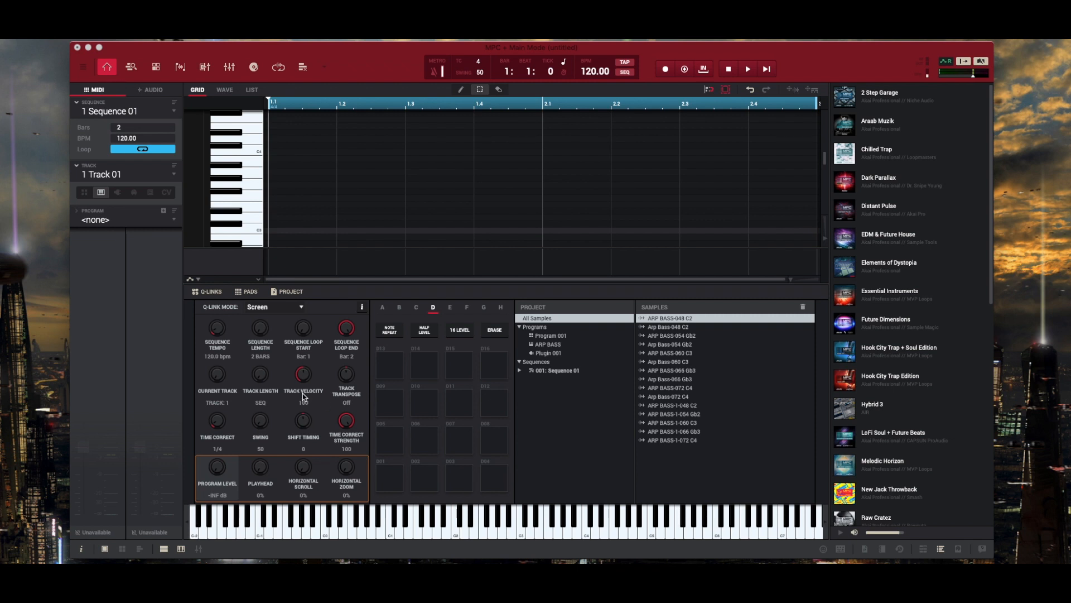
- Switch Track 01 back to the Plugin 001 program and open ARP ODYSSEY's program browser
left_click(117, 192)
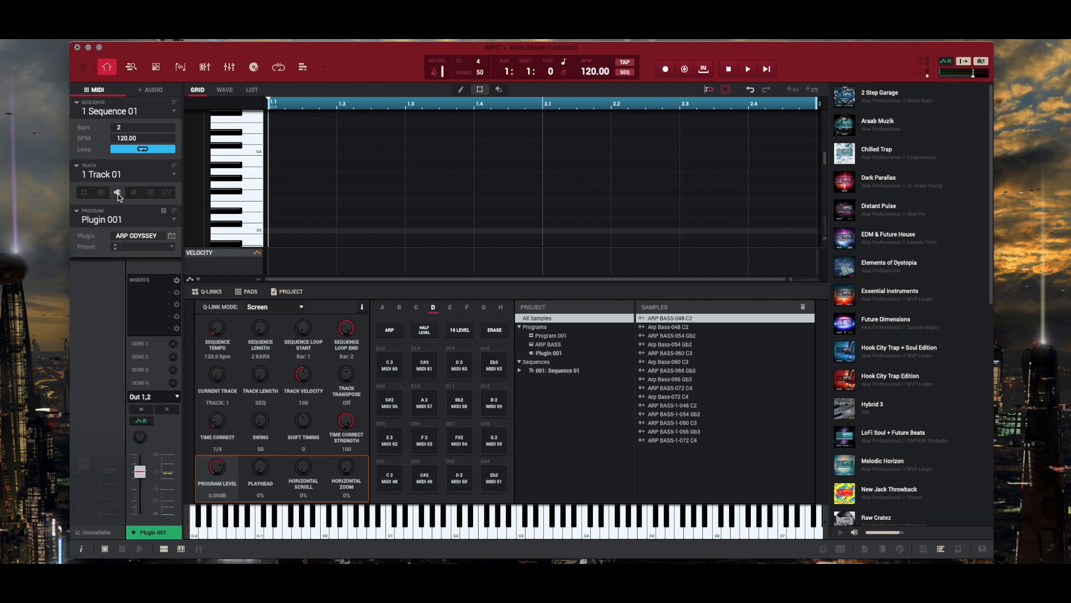
left_click(173, 238)
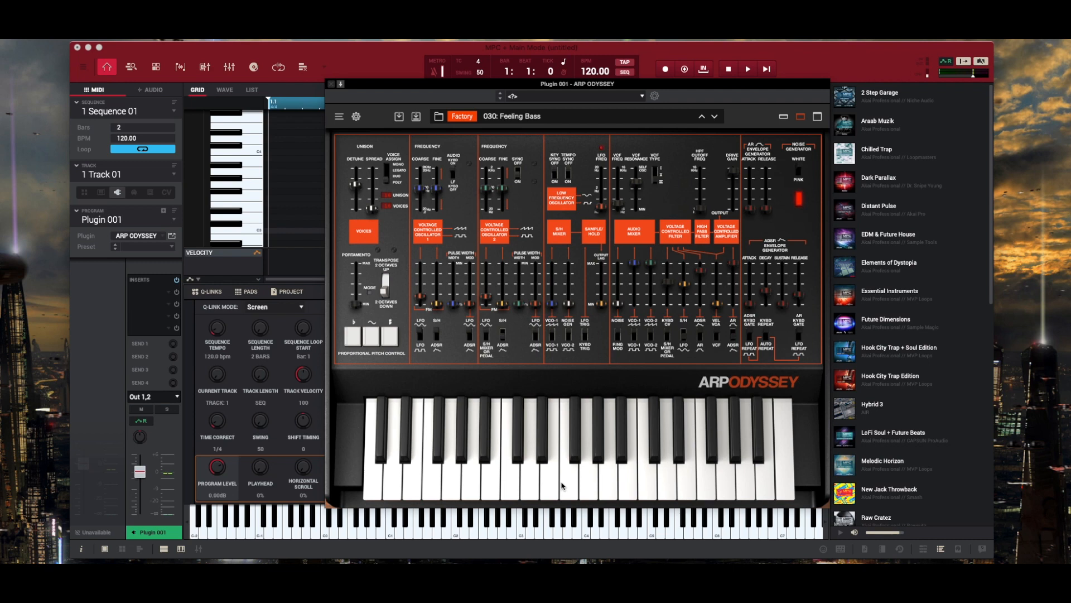
left_click(668, 119)
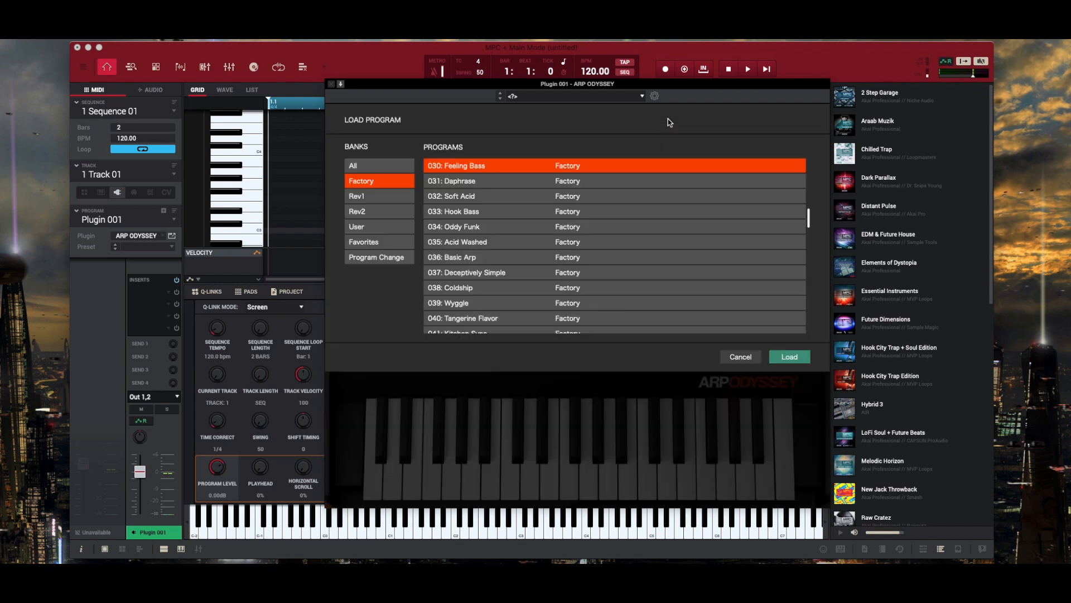
- Audition the Factory programs 006: Dance Lead, 007: iOD Sync Lead and 008: so many knives
scroll(546, 208, "up", 10)
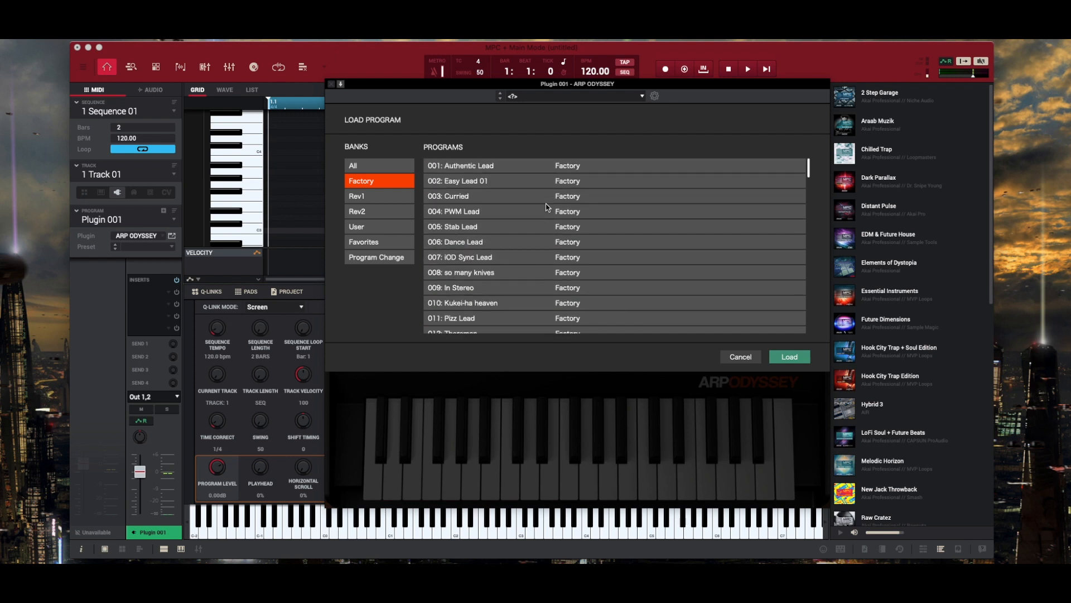
left_click(489, 243)
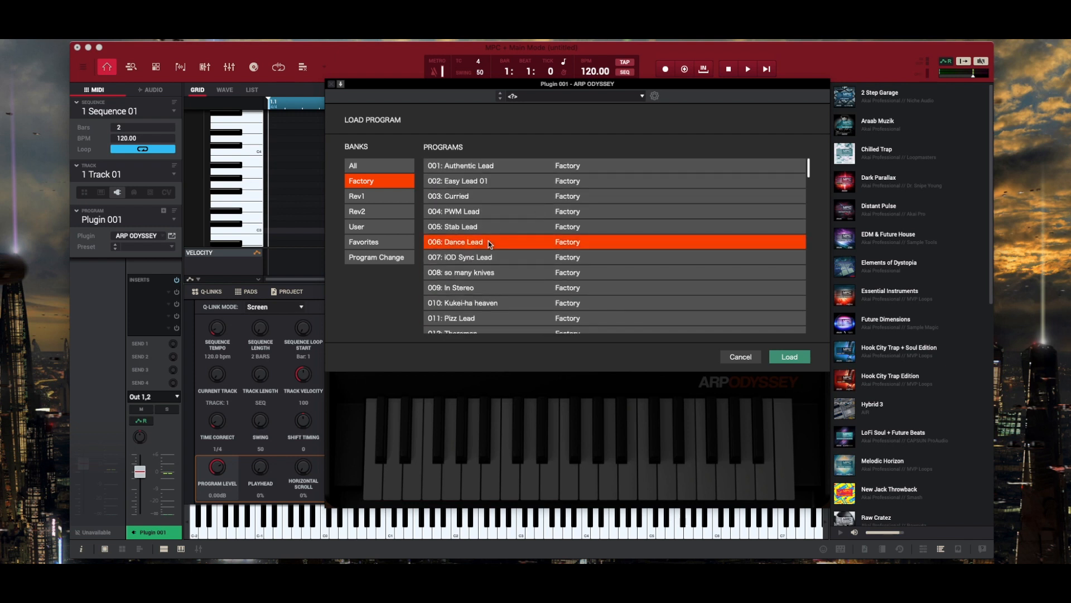
left_click(497, 257)
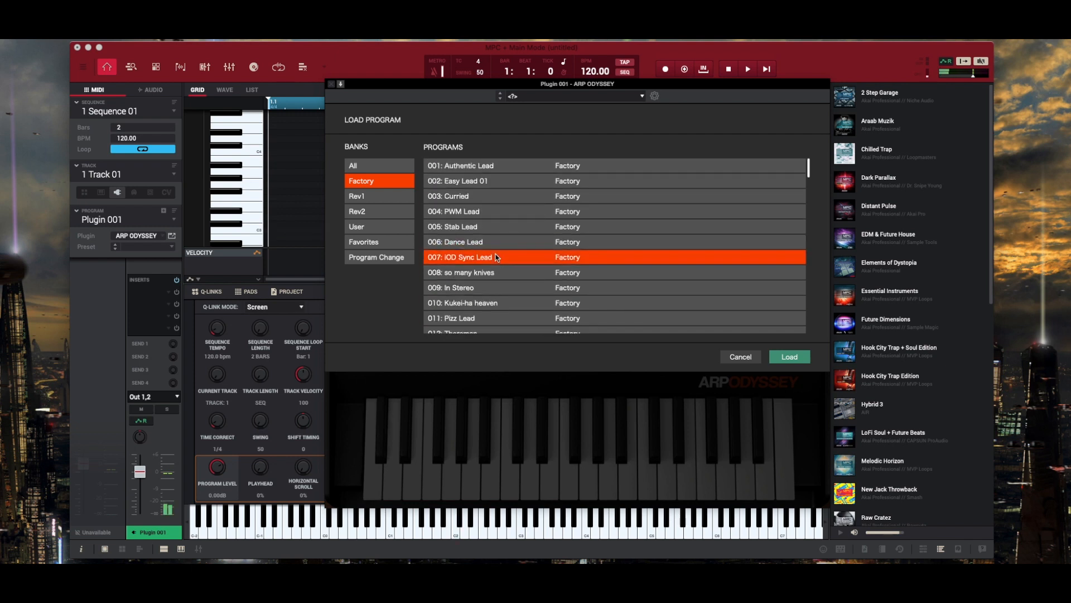
left_click(493, 274)
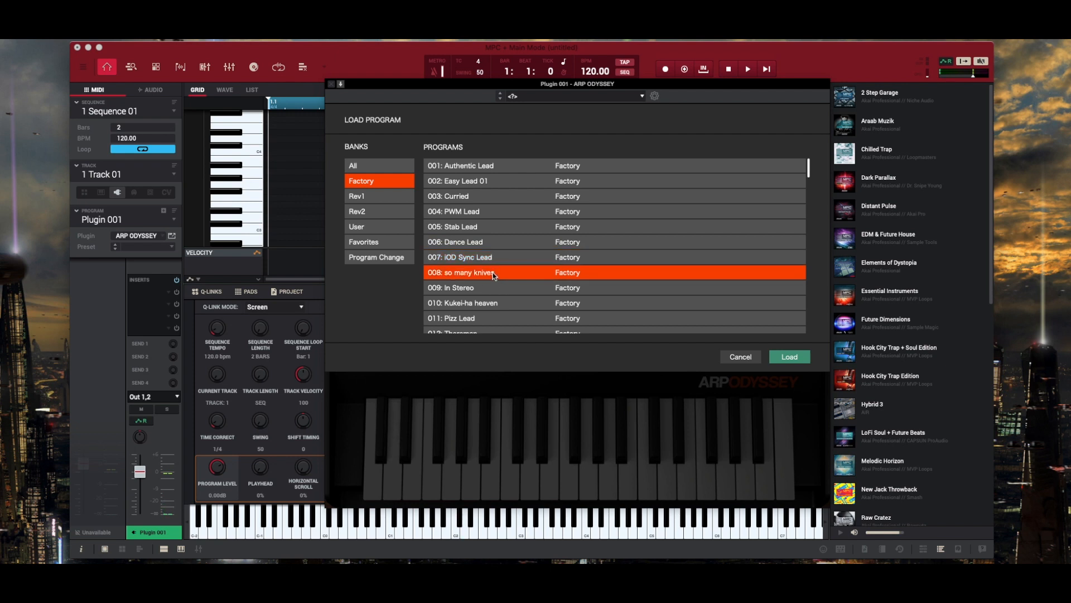
- Load the Factory program 009: In Stereo into ARP ODYSSEY and close the plugin window
left_click(501, 289)
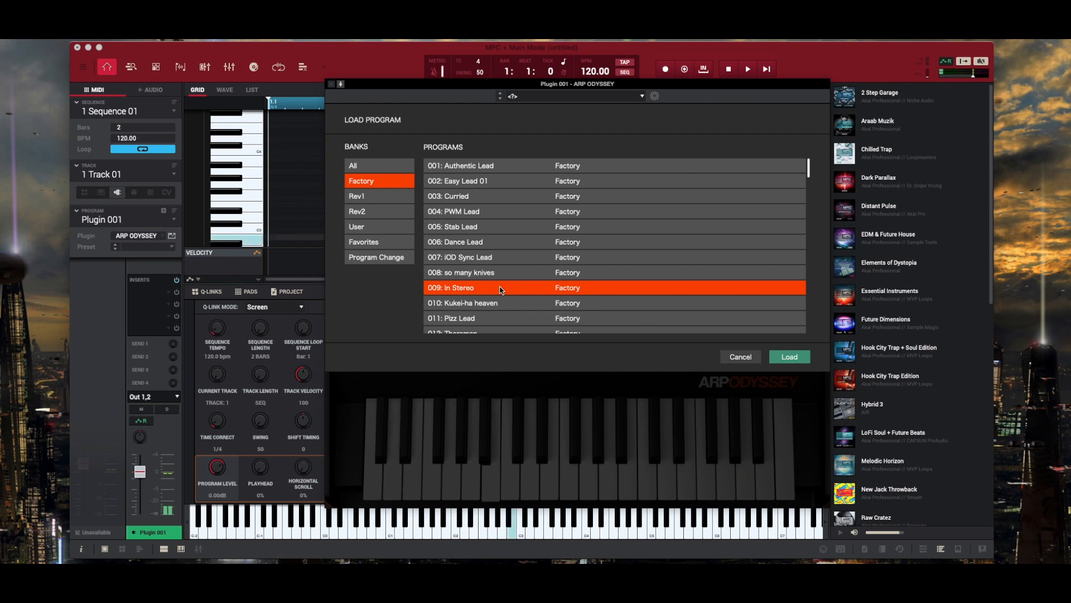
left_click(775, 354)
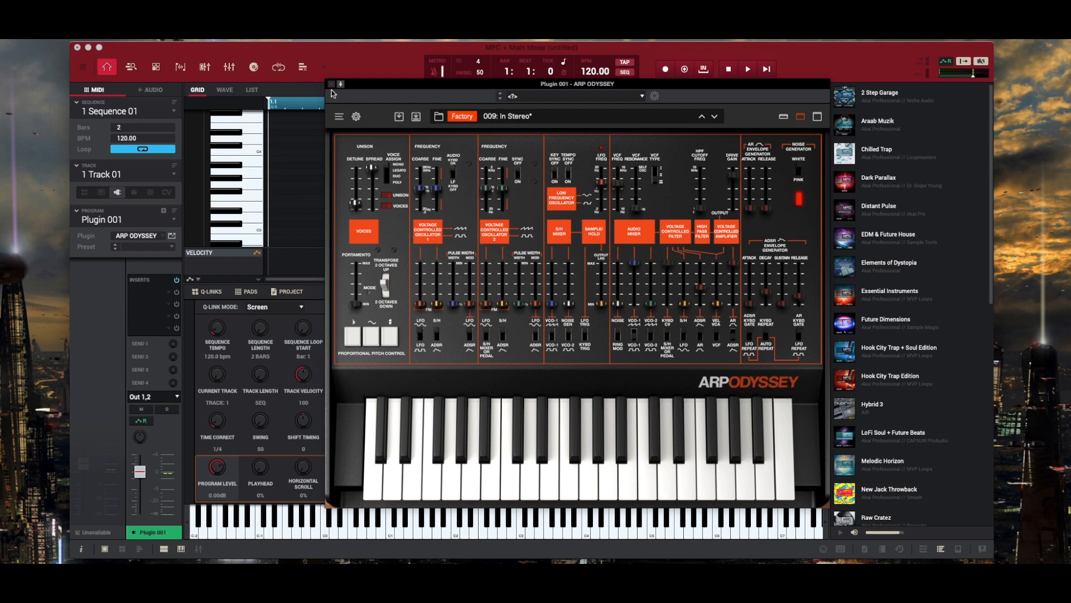
left_click(332, 85)
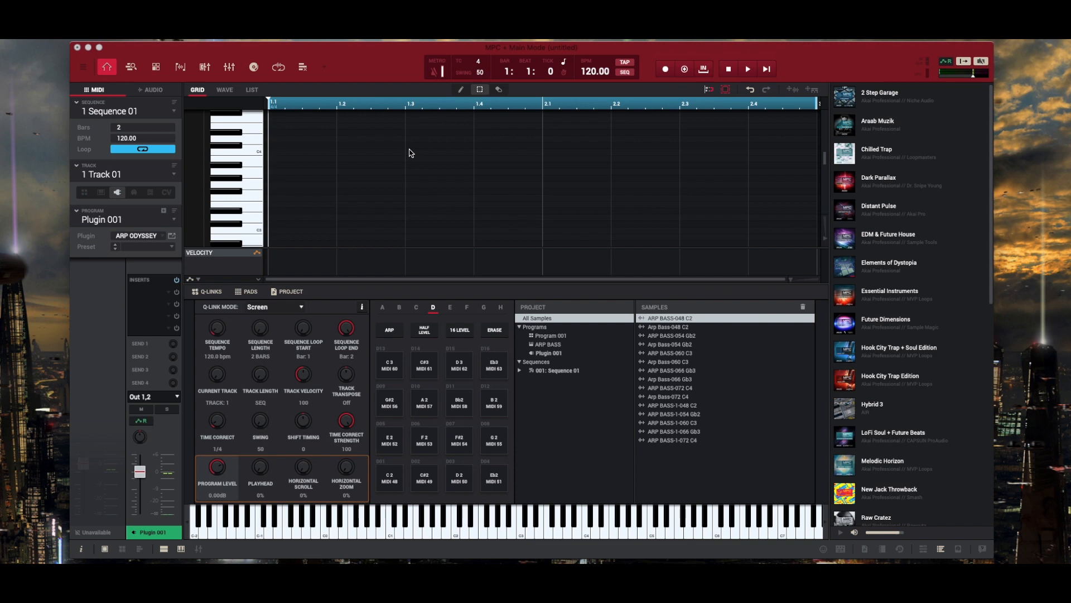
- Open the Auto Sampler from Main Mode and choose a different resampling source to record from
key("super+7")
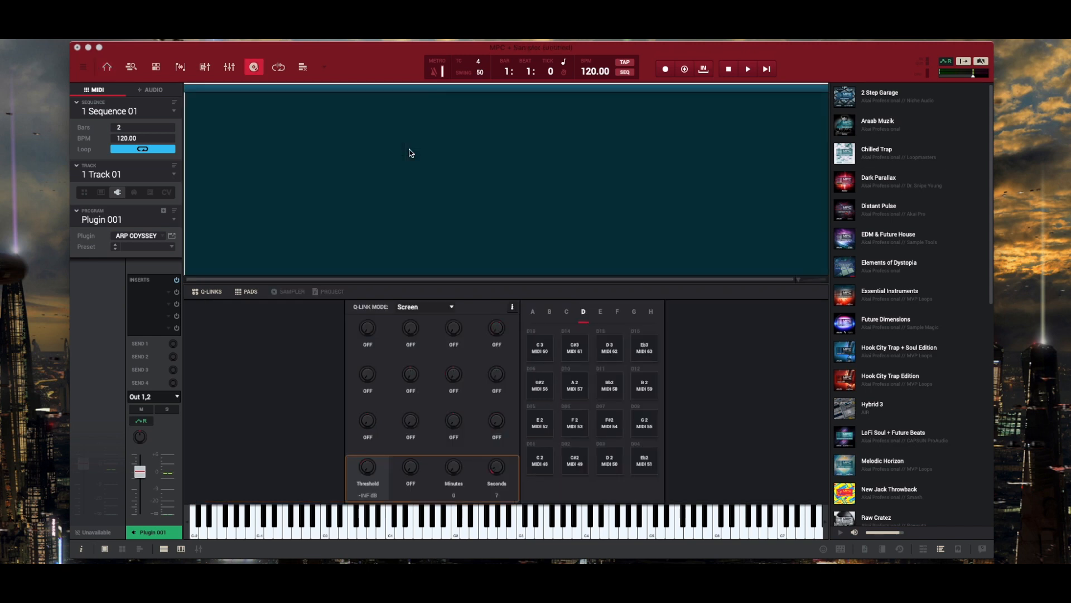
key("super+1")
key("super+shift+a")
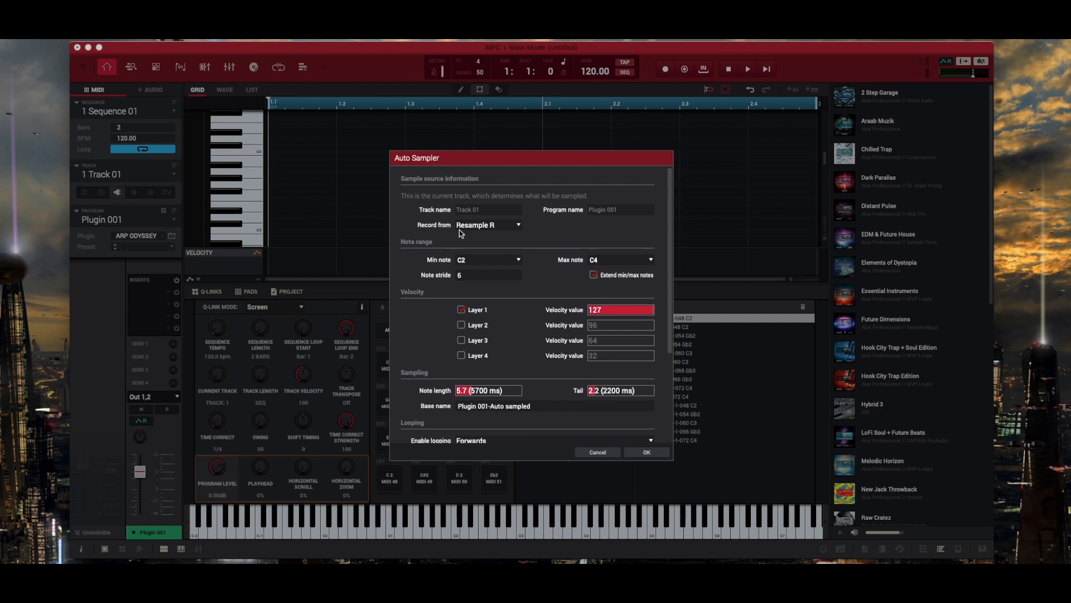
left_click(508, 226)
left_click(507, 240)
- Set the note length to 2.0 (2000 ms), the tail to 1.5 (1500 ms) and the loop end to 2.2 (2200 ms)
scroll(519, 321, "down", 5)
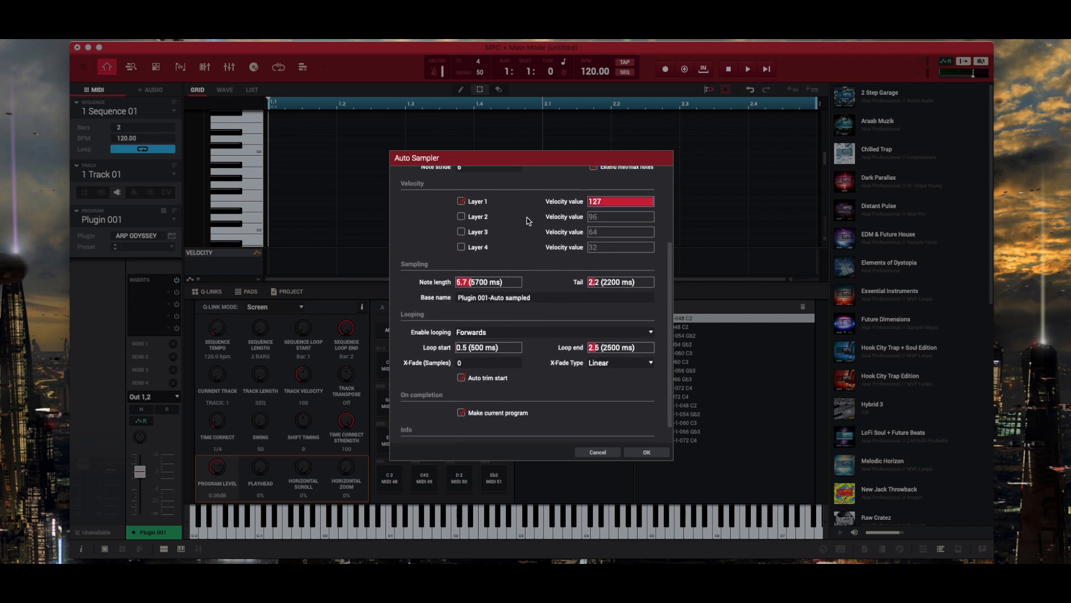
scroll(527, 221, "up", 1)
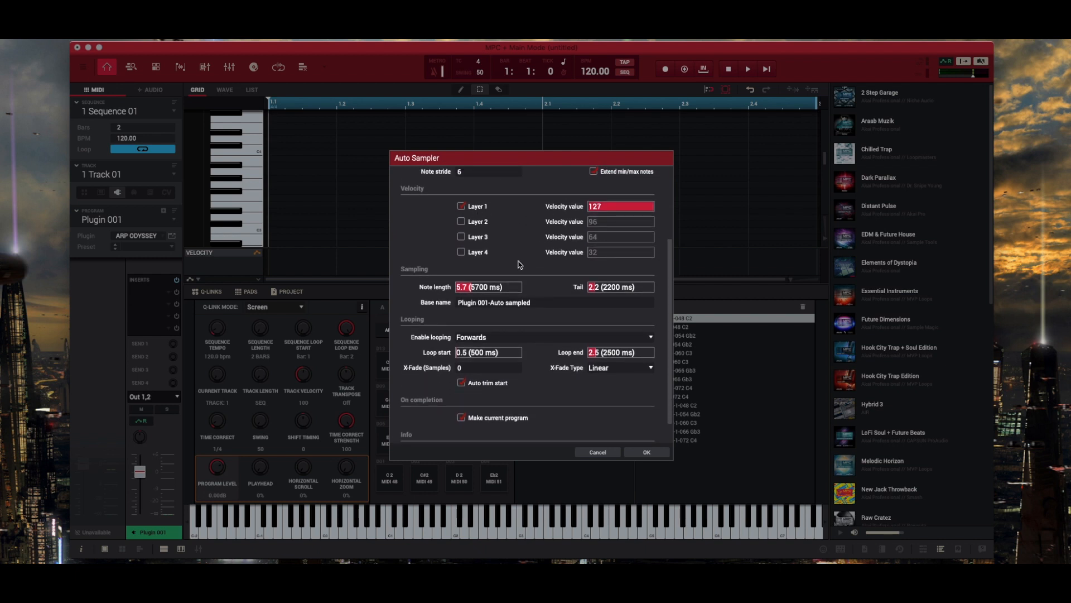
scroll(521, 281, "down", 1)
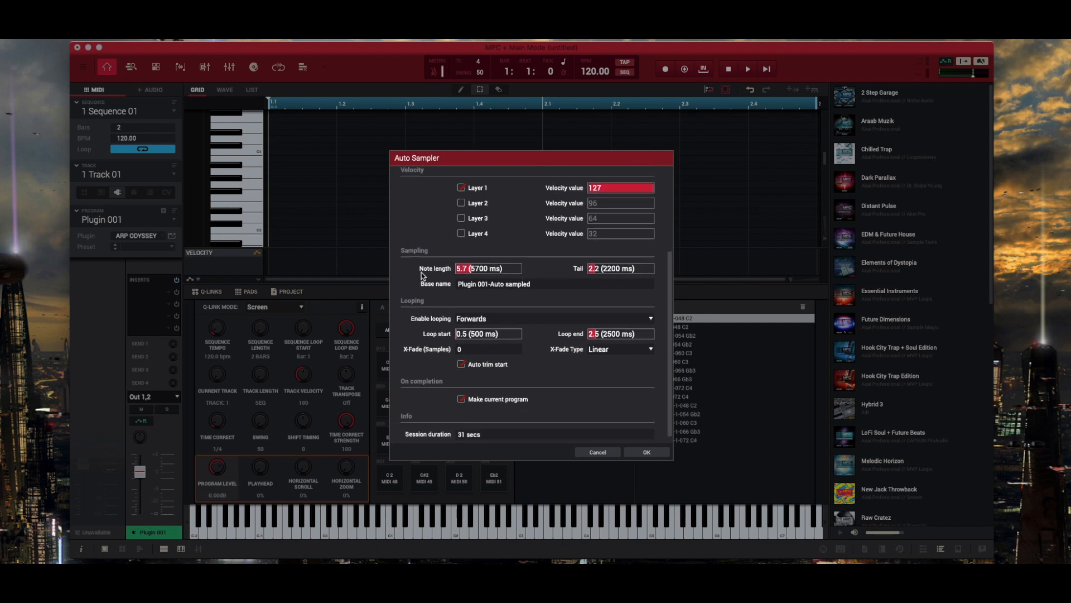
left_click(459, 268)
left_click_drag(596, 273, 592, 270)
left_click(589, 269)
left_click(594, 270)
left_click(598, 271)
left_click(593, 271)
- Replace the Auto Sampler's base name with Short Keys
left_click_drag(553, 285, 414, 286)
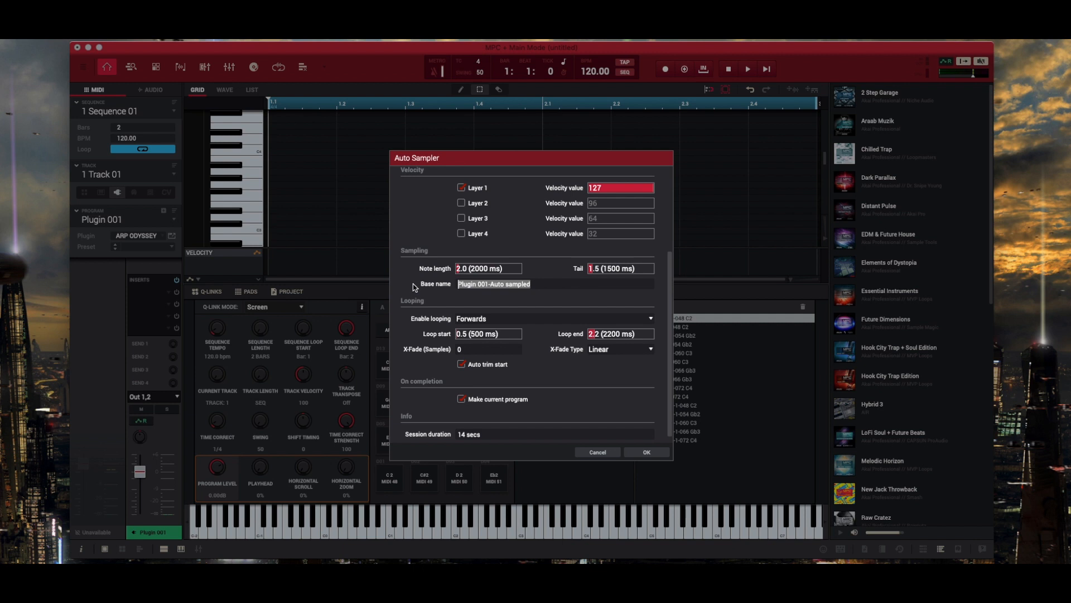
key("BackSpace")
type("Short")
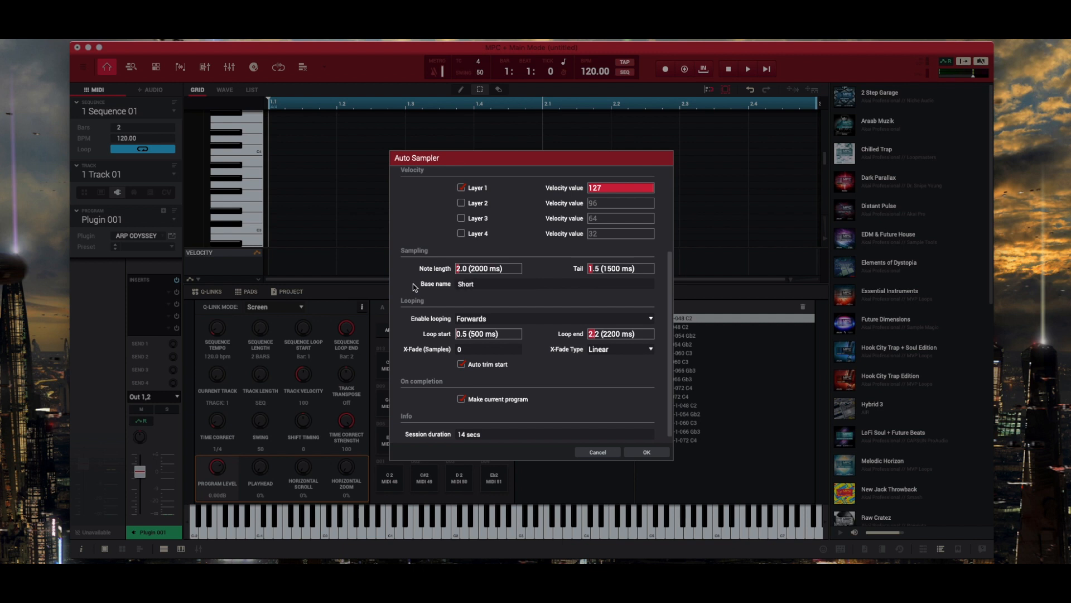
type(" Keys")
- Choose the X-Fade type for the loops and run the auto sampling of the Short Keys patch
left_click(615, 355)
left_click(613, 362)
left_click(491, 350)
left_click(646, 453)
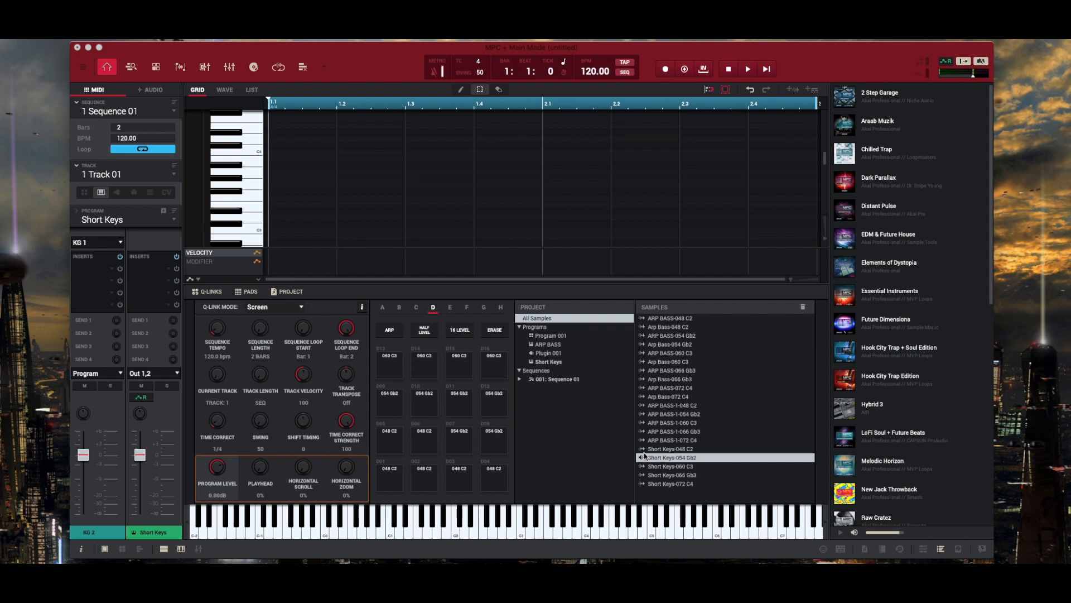
- Check the samples Short Keys-048 C2 and Short Keys-054 Gb2 of the new keygroup program
key("Up")
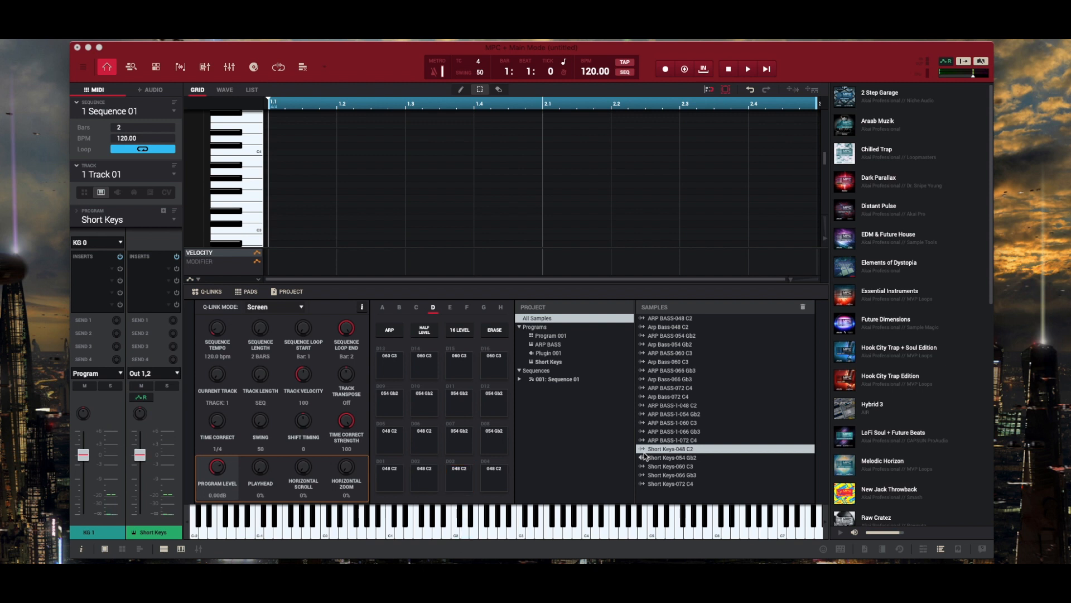
key("Down")
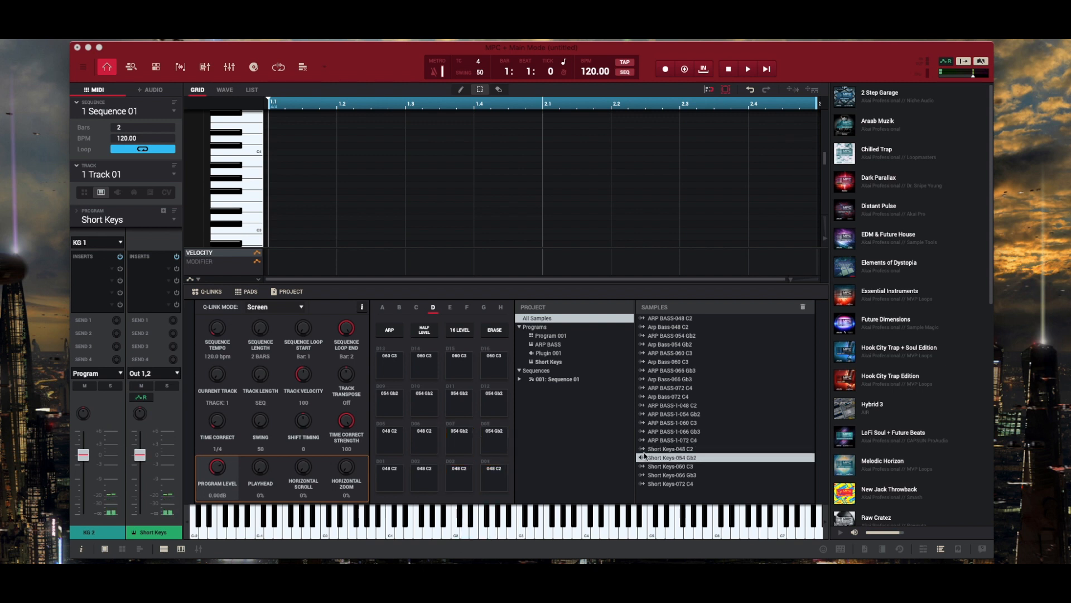